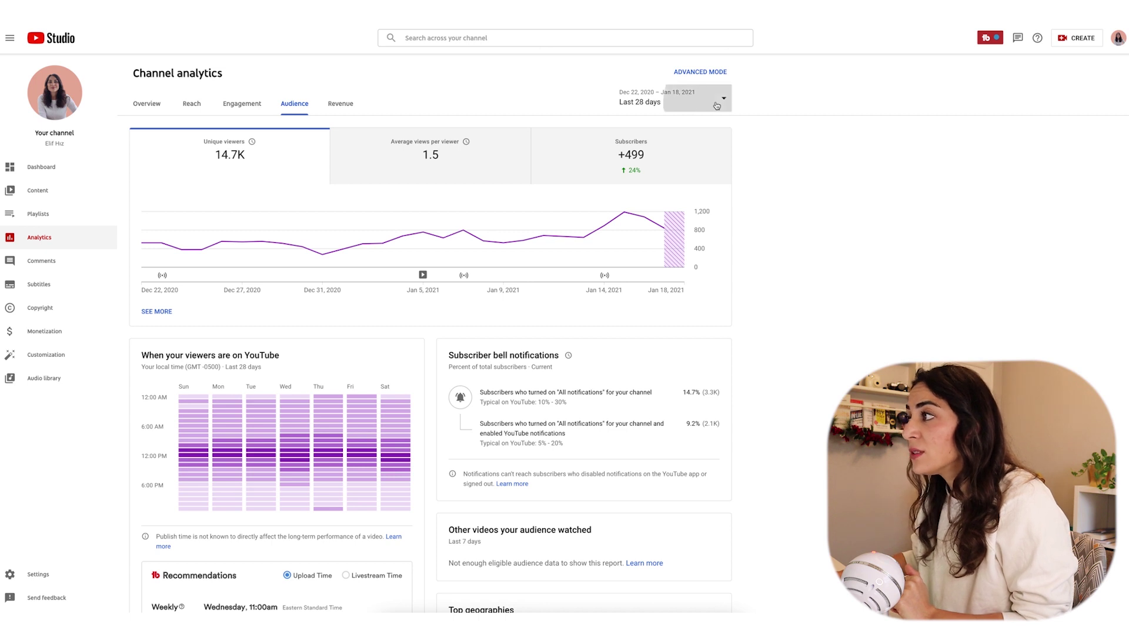
Set the date range of the channel's Audience report to the last 90 days
{"action": "left_click", "coordinate": [670, 108]}
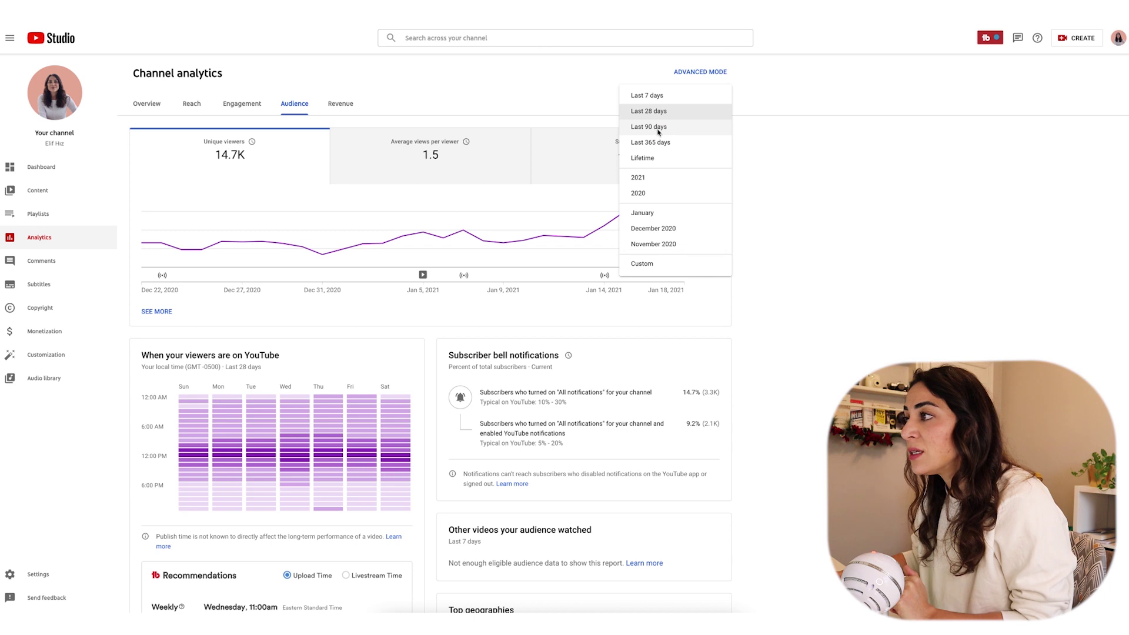
{"action": "left_click", "coordinate": [651, 128]}
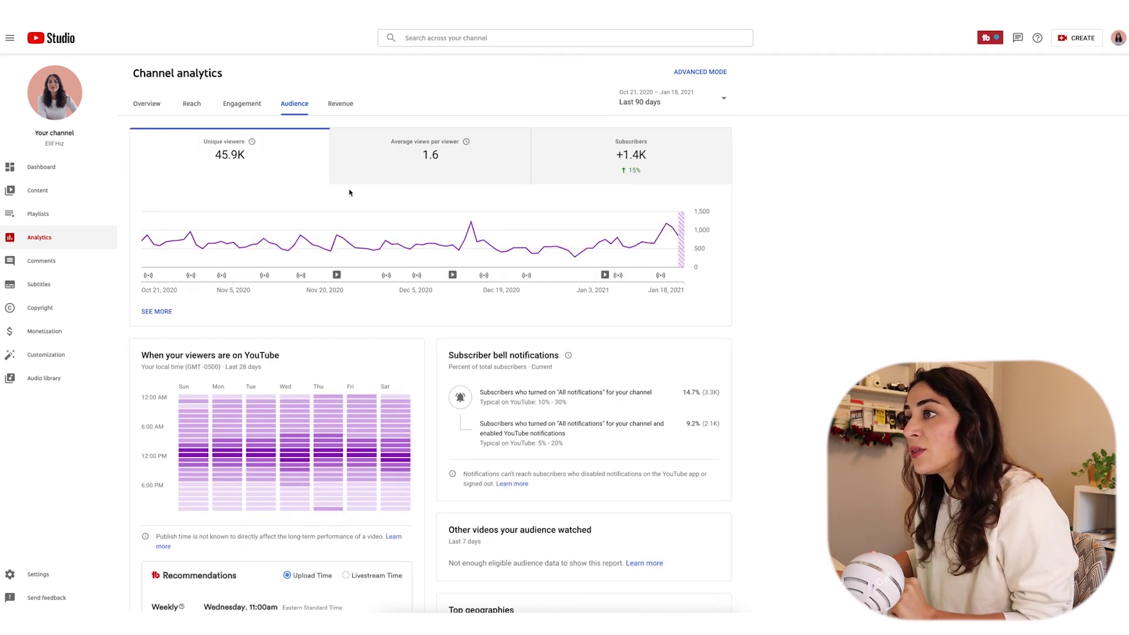
{"action": "mouse_move", "coordinate": [628, 166]}
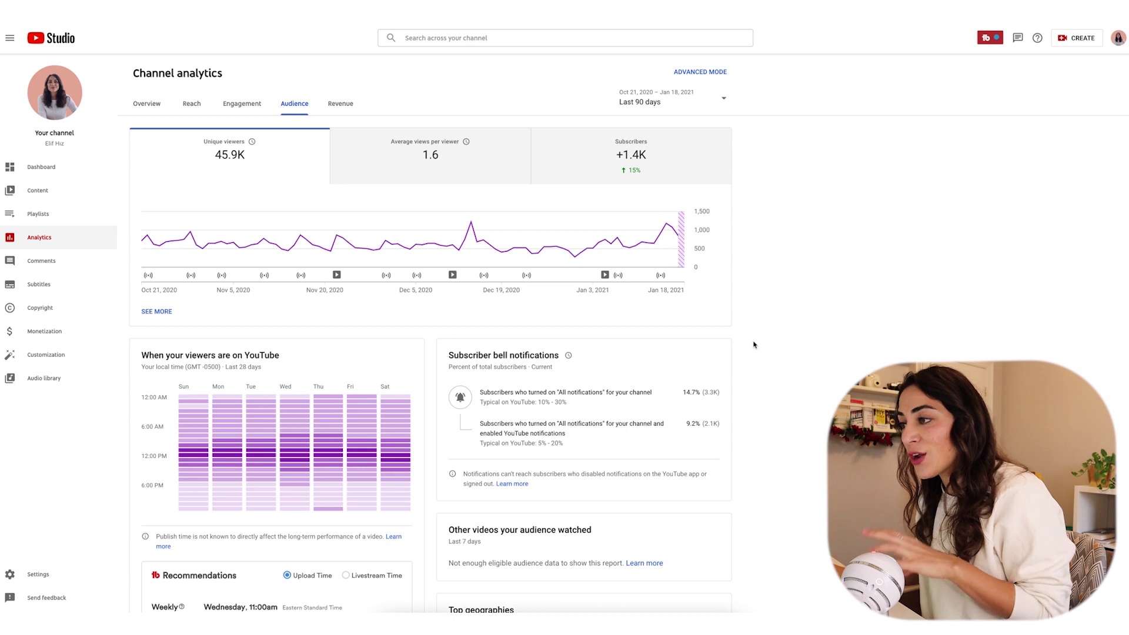
Examine the Audience report's viewer activity times, upload recommendations, top geographies, subtitle languages, subscriber watch time, and age and gender breakdown
{"action": "scroll", "coordinate": [754, 345], "scroll_direction": "down", "scroll_amount": 1}
{"action": "scroll", "coordinate": [754, 345], "scroll_direction": "down", "scroll_amount": 2}
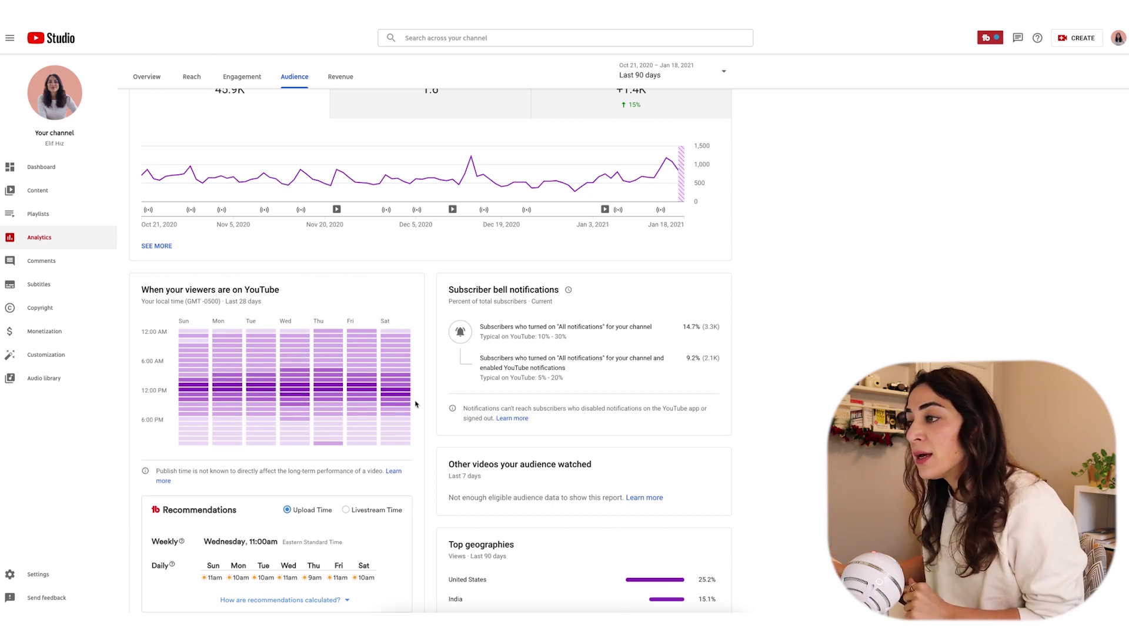
{"action": "scroll", "coordinate": [415, 404], "scroll_direction": "down", "scroll_amount": 3}
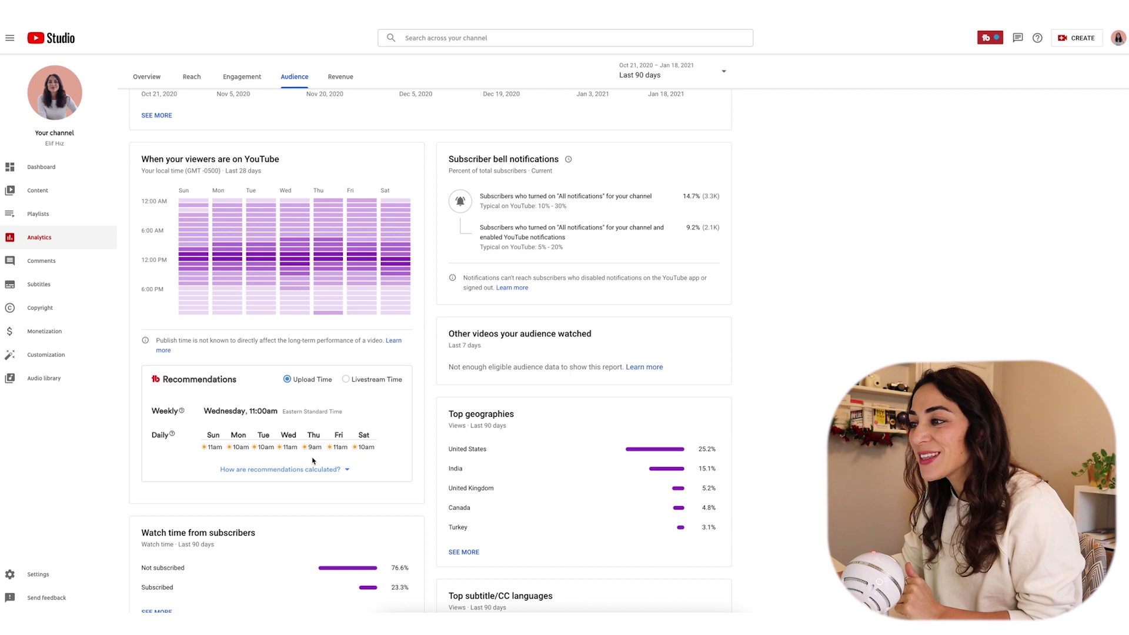
{"action": "scroll", "coordinate": [317, 466], "scroll_direction": "down", "scroll_amount": 3}
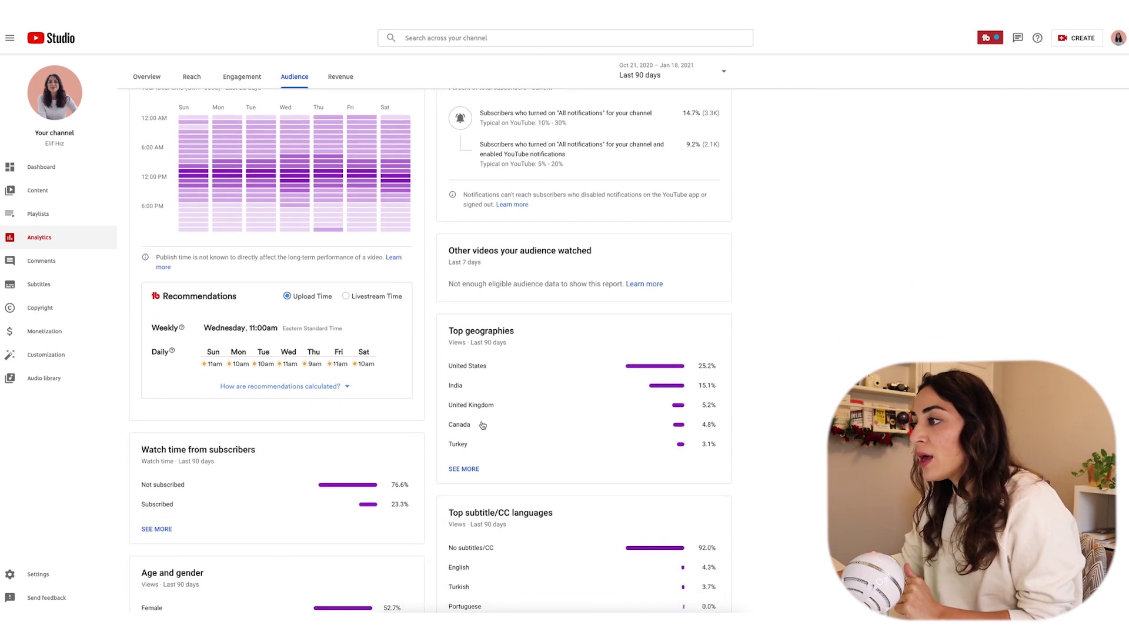
{"action": "scroll", "coordinate": [516, 422], "scroll_direction": "down", "scroll_amount": 2}
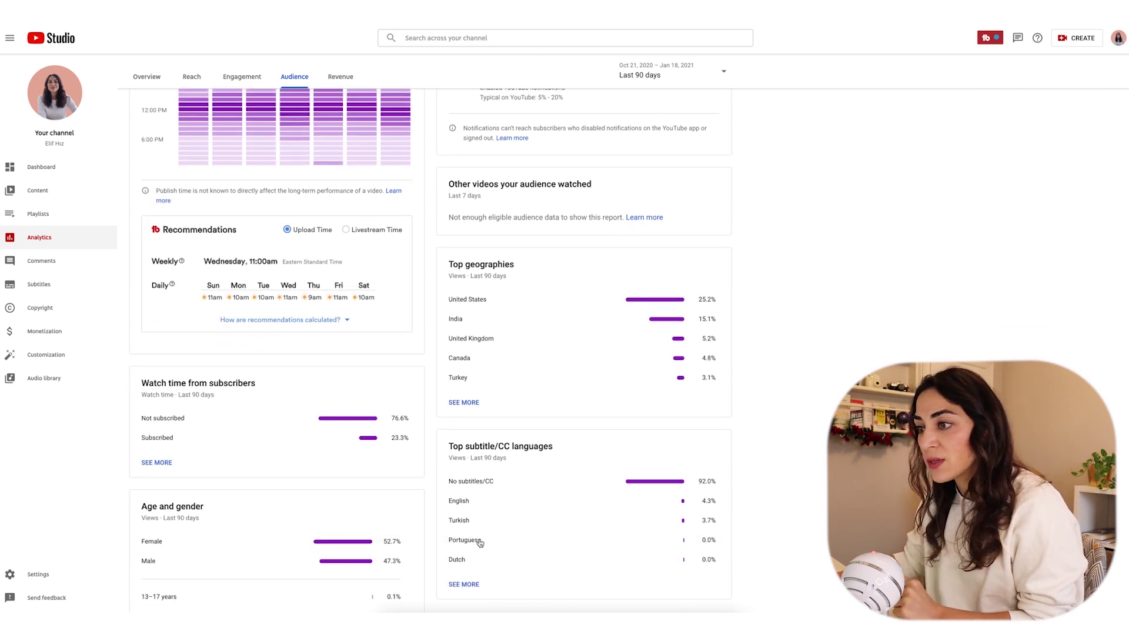
{"action": "scroll", "coordinate": [334, 467], "scroll_direction": "down", "scroll_amount": 2}
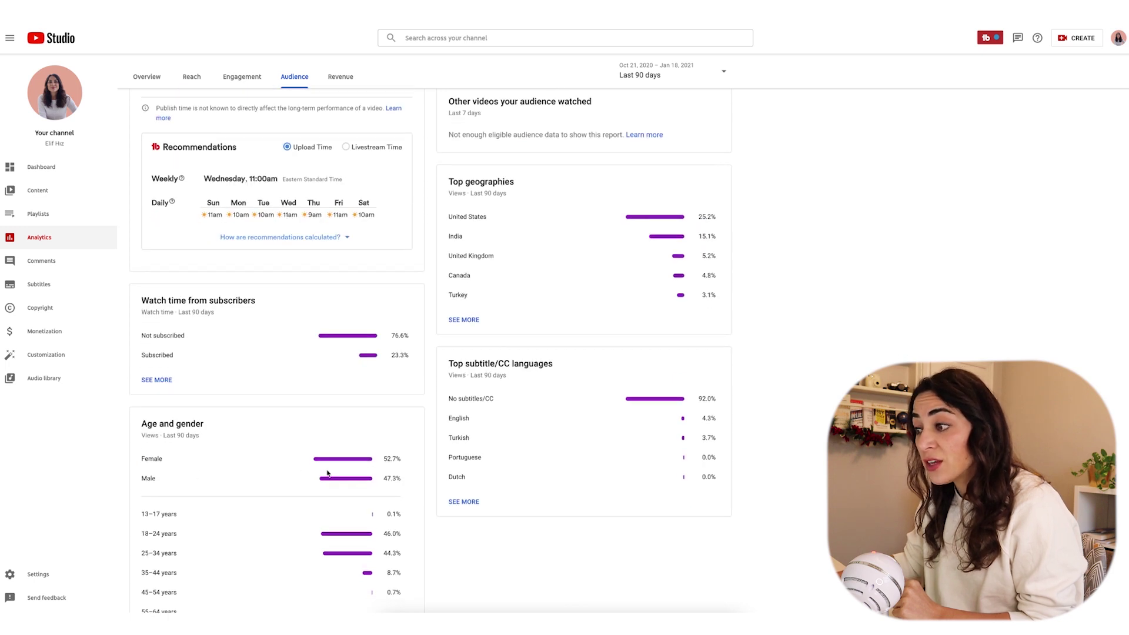
{"action": "scroll", "coordinate": [313, 501], "scroll_direction": "down", "scroll_amount": 1}
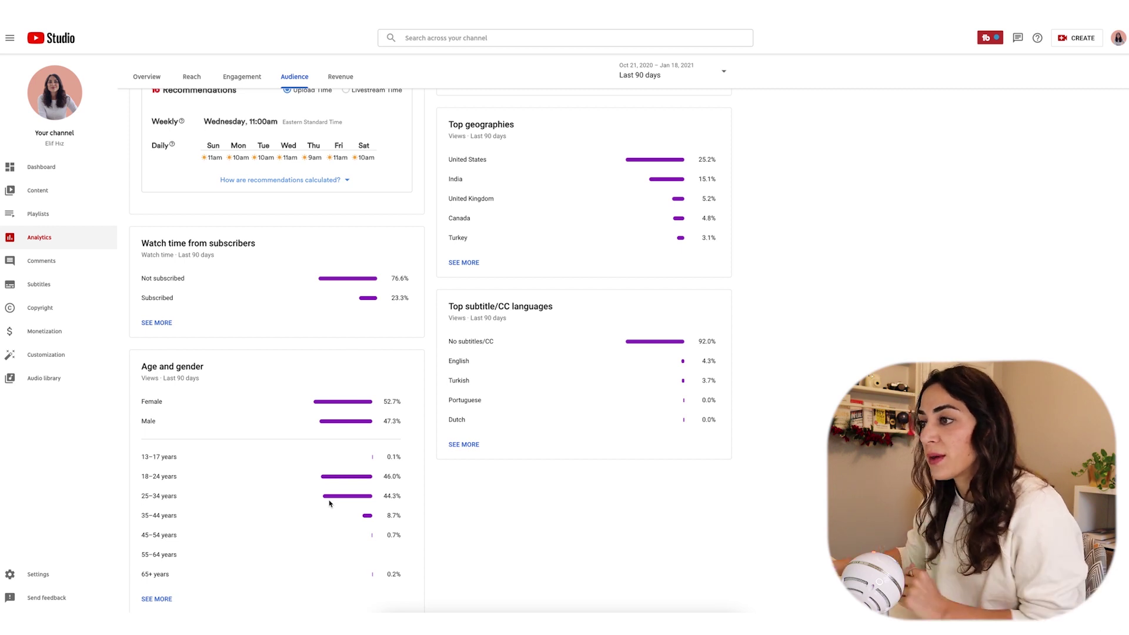
{"action": "scroll", "coordinate": [317, 464], "scroll_direction": "up", "scroll_amount": 2}
{"action": "scroll", "coordinate": [318, 463], "scroll_direction": "up", "scroll_amount": 3}
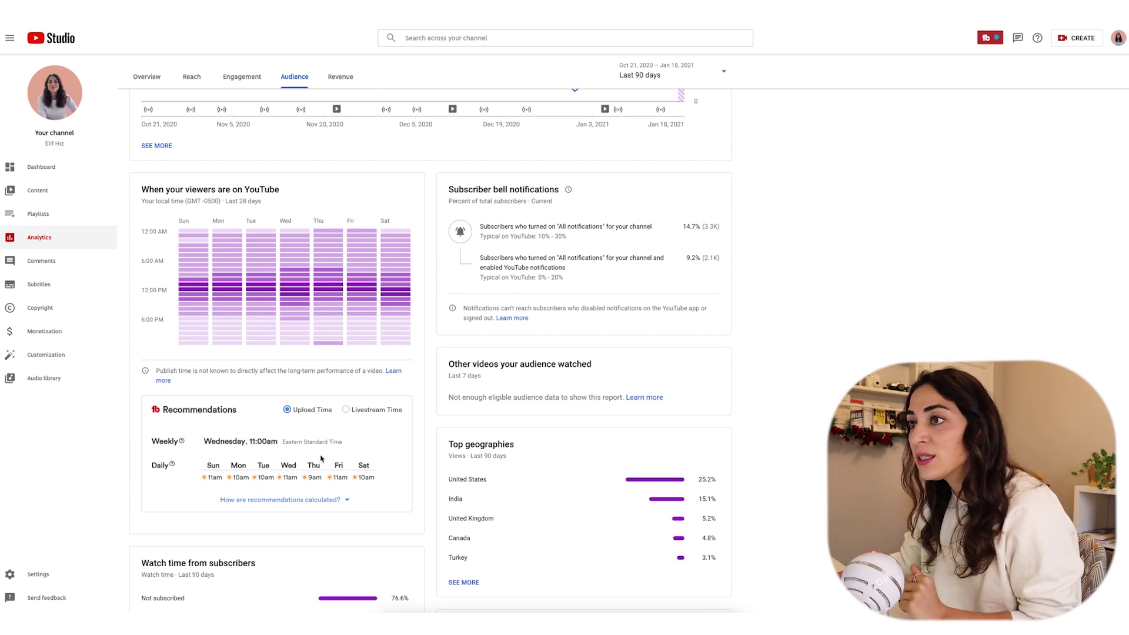
{"action": "scroll", "coordinate": [322, 458], "scroll_direction": "up", "scroll_amount": 3}
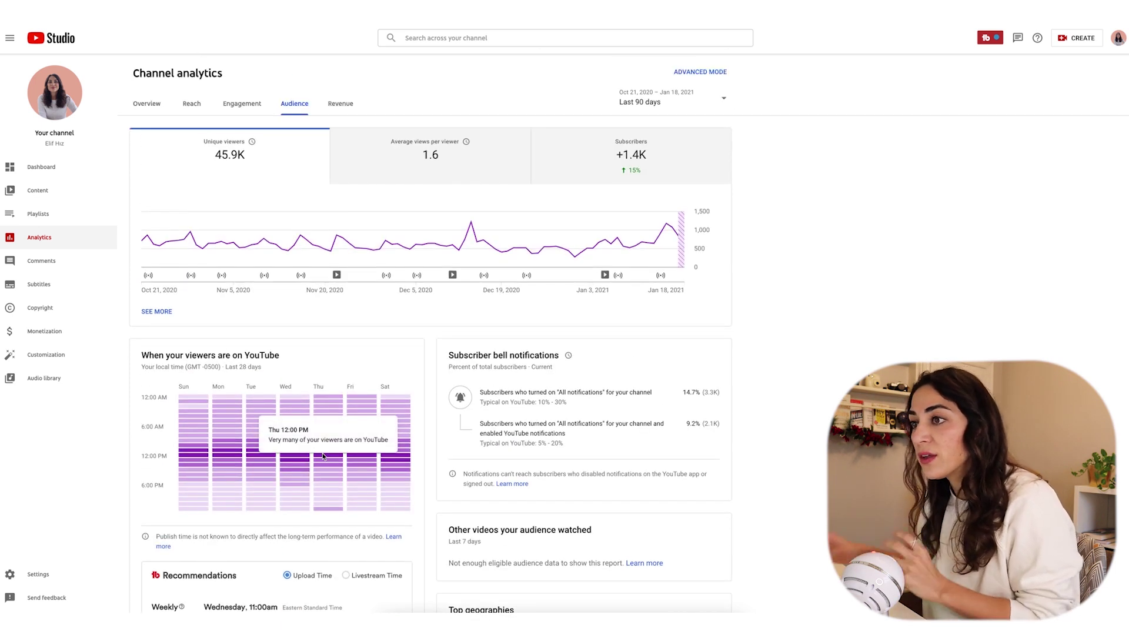
{"action": "scroll", "coordinate": [320, 456], "scroll_direction": "down", "scroll_amount": 3}
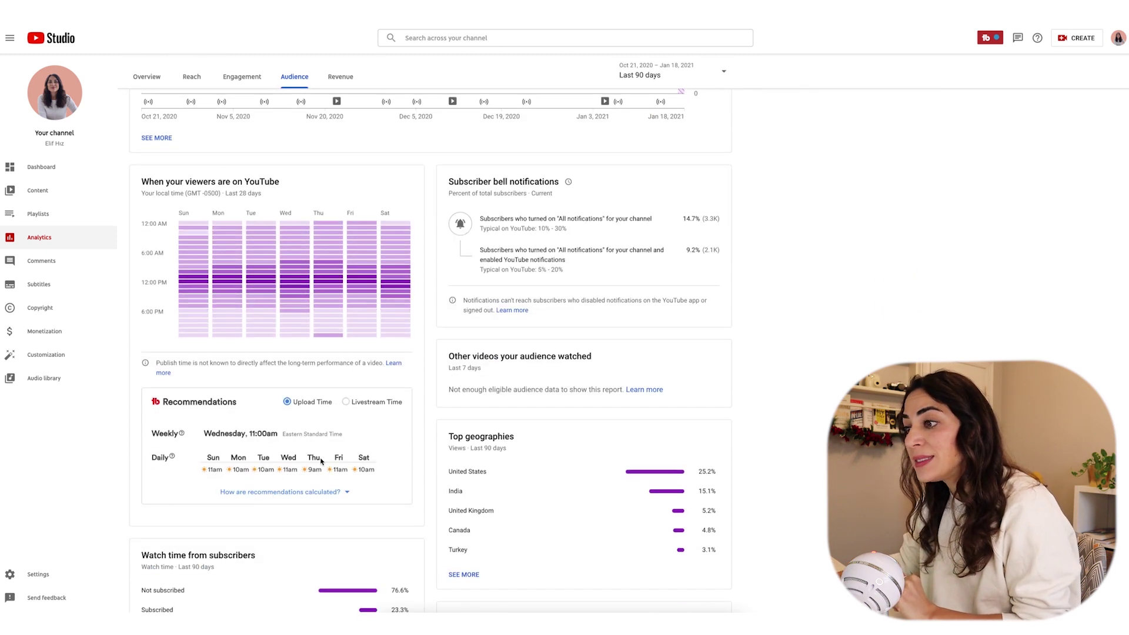
{"action": "scroll", "coordinate": [325, 461], "scroll_direction": "down", "scroll_amount": 5}
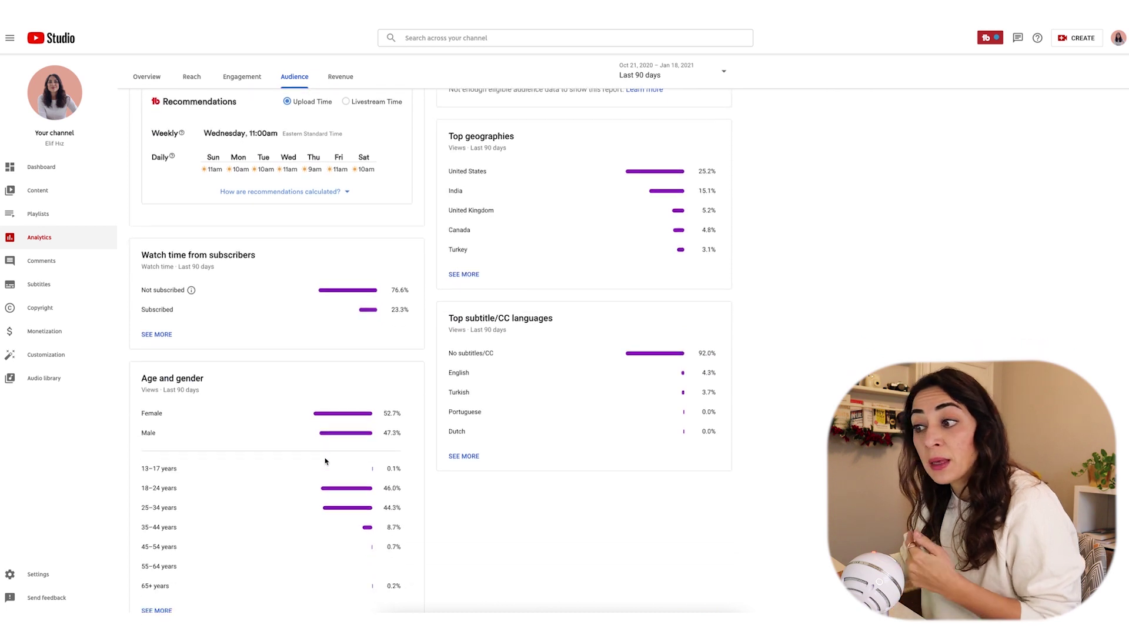
{"action": "scroll", "coordinate": [303, 500], "scroll_direction": "down", "scroll_amount": 1}
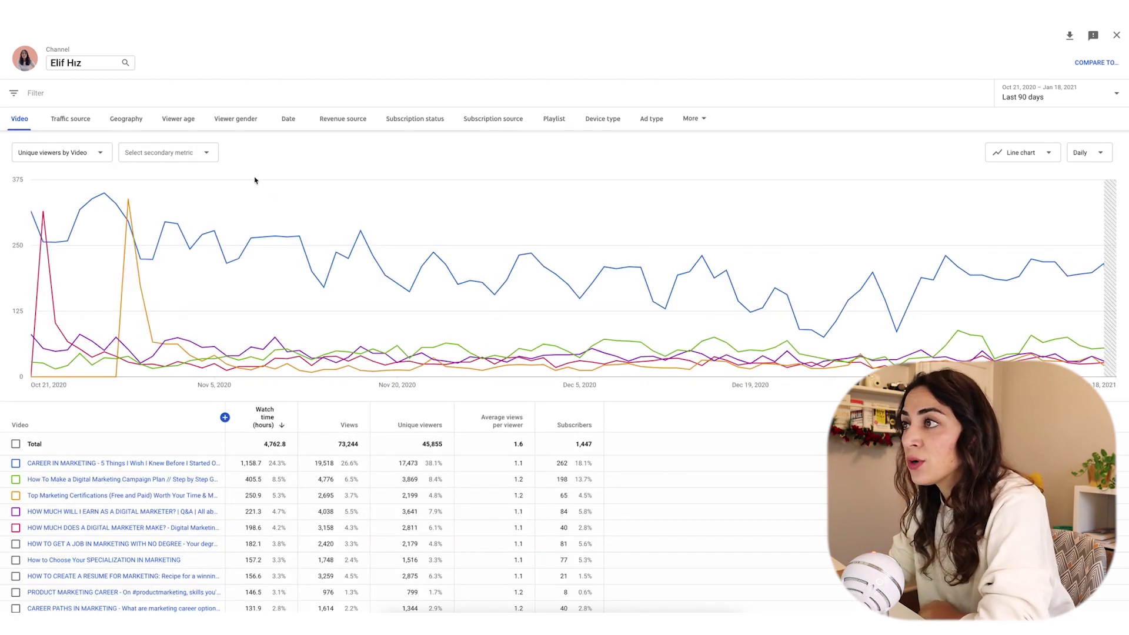
Break down the channel's detailed 90-day analytics by geography and by viewer age
{"action": "left_click", "coordinate": [130, 121]}
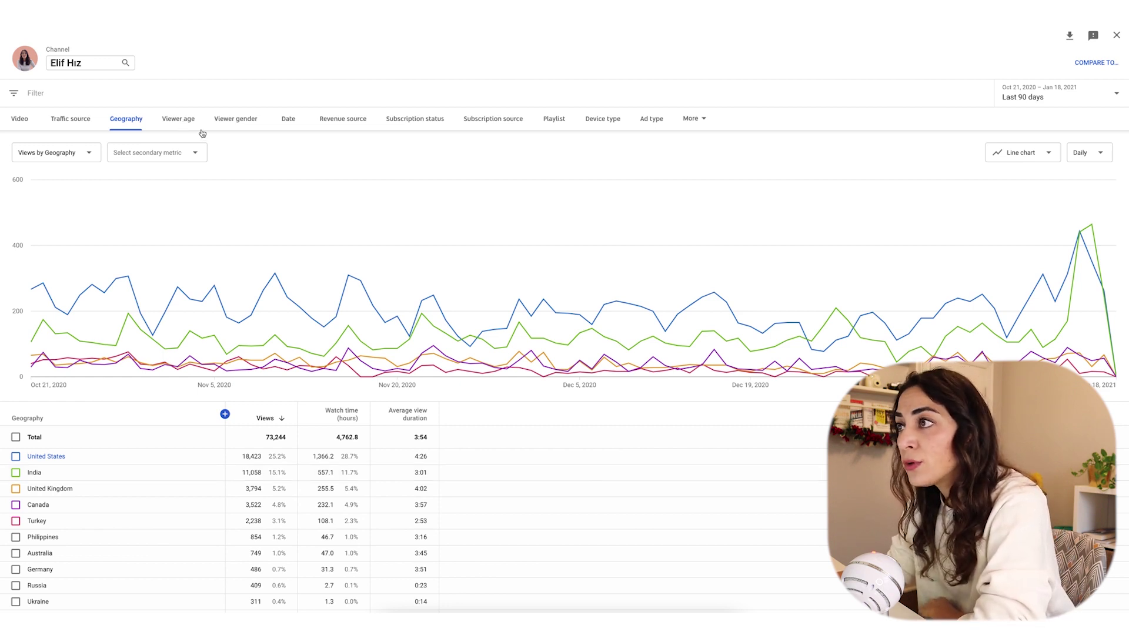
{"action": "left_click", "coordinate": [178, 118]}
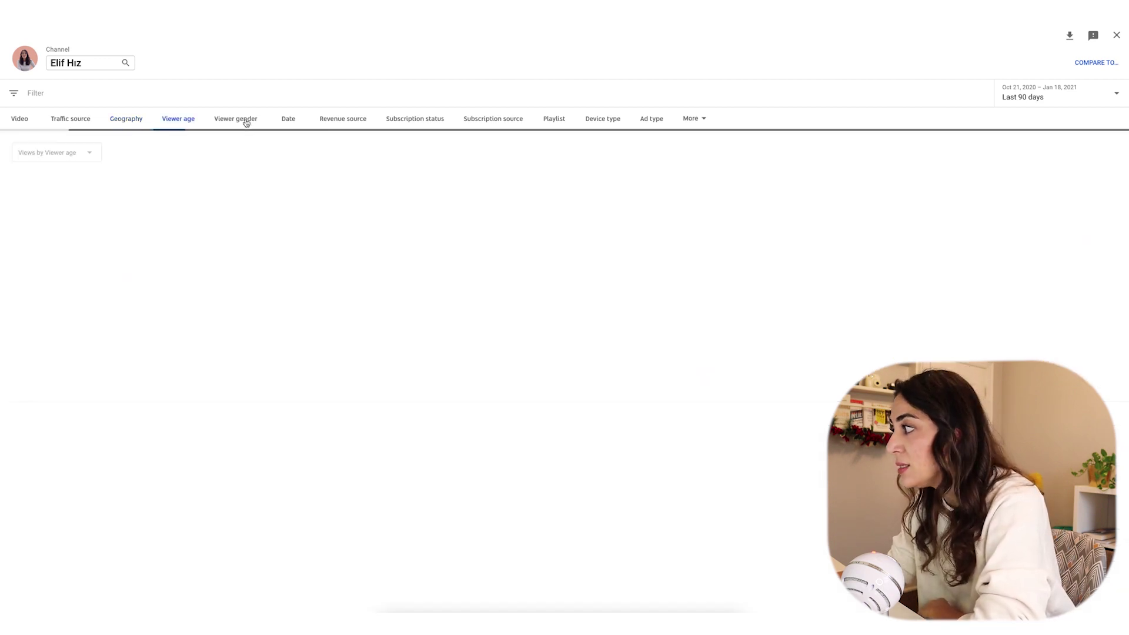
Open the detailed analytics of the video "CAREER IN MARKETING - 5 Things I Wish I Knew" and inspect its viewer age breakdown
{"action": "left_click", "coordinate": [20, 119]}
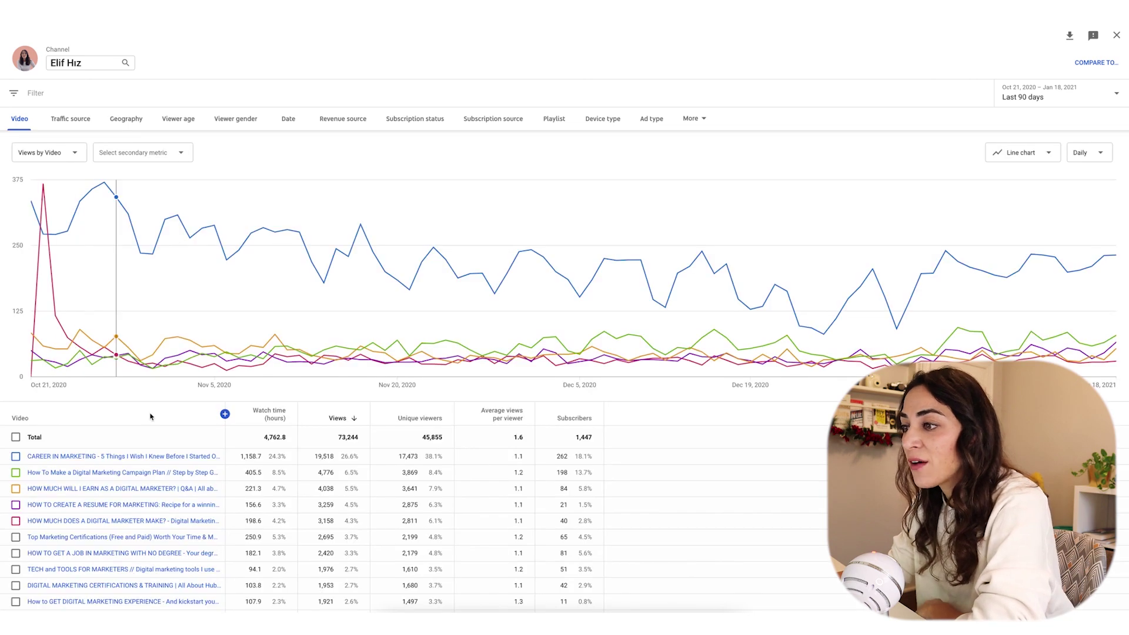
{"action": "left_click", "coordinate": [136, 457]}
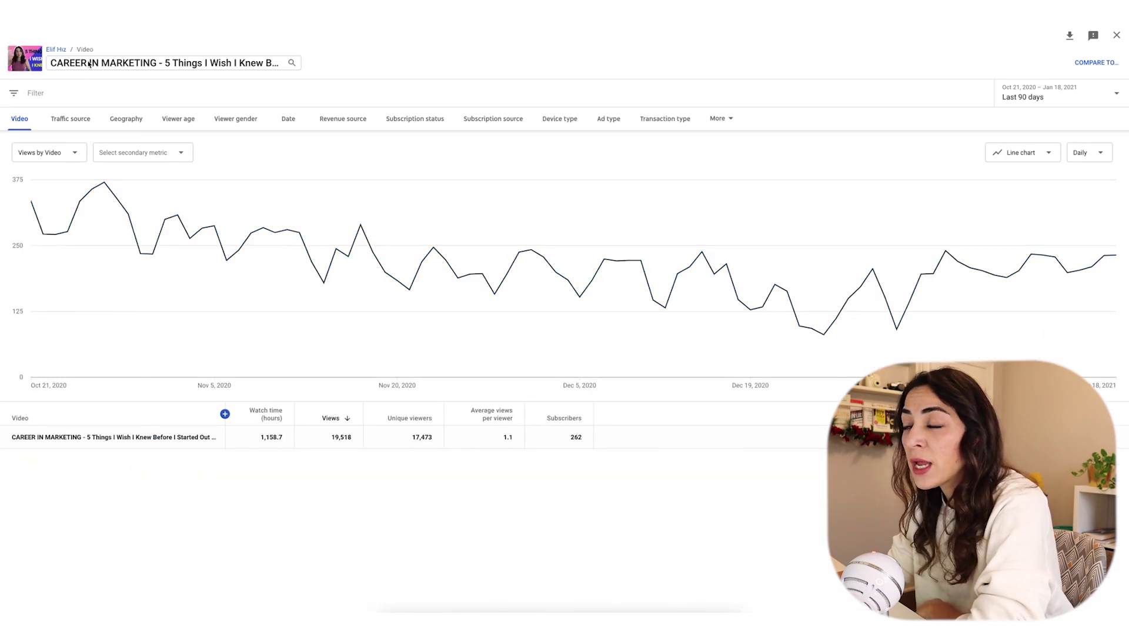
{"action": "left_click", "coordinate": [189, 120]}
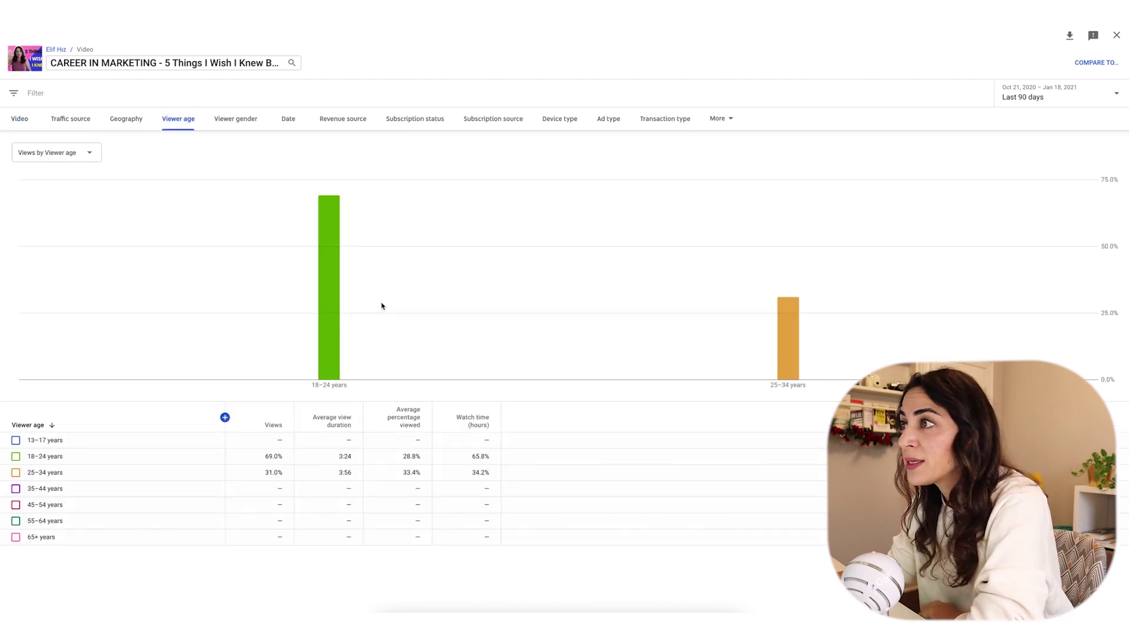
{"action": "mouse_move", "coordinate": [383, 306]}
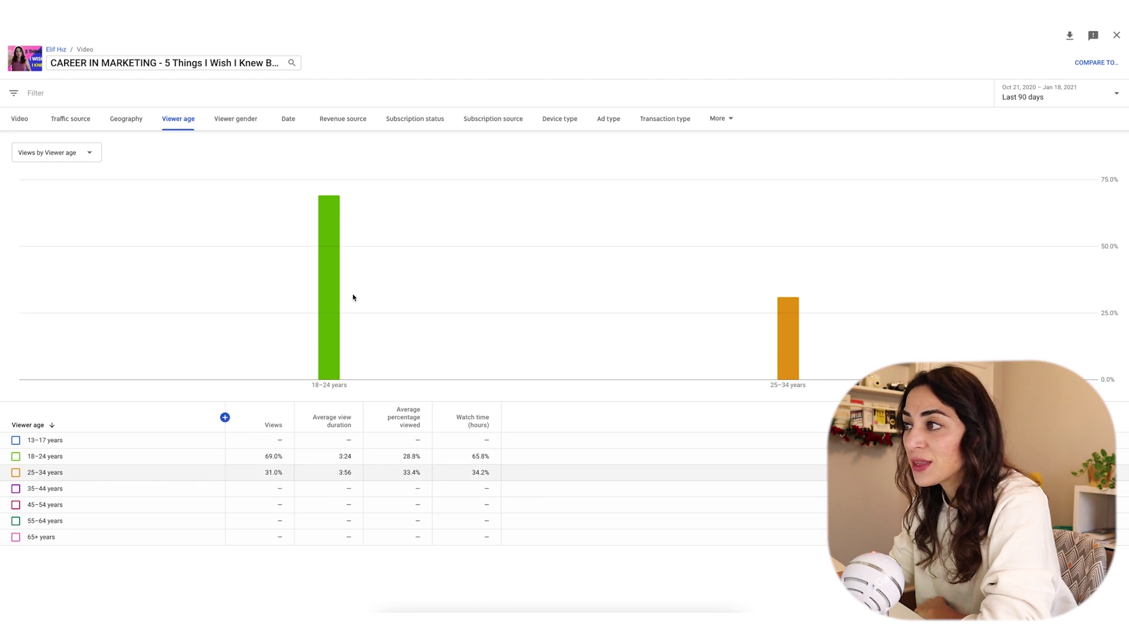
{"action": "mouse_move", "coordinate": [318, 313]}
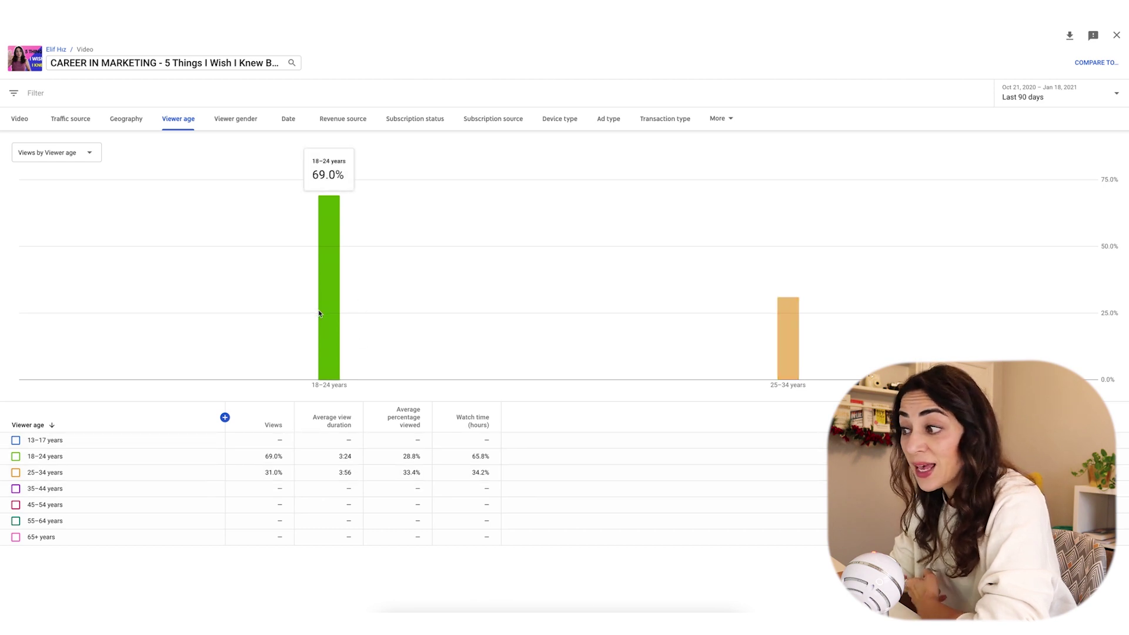
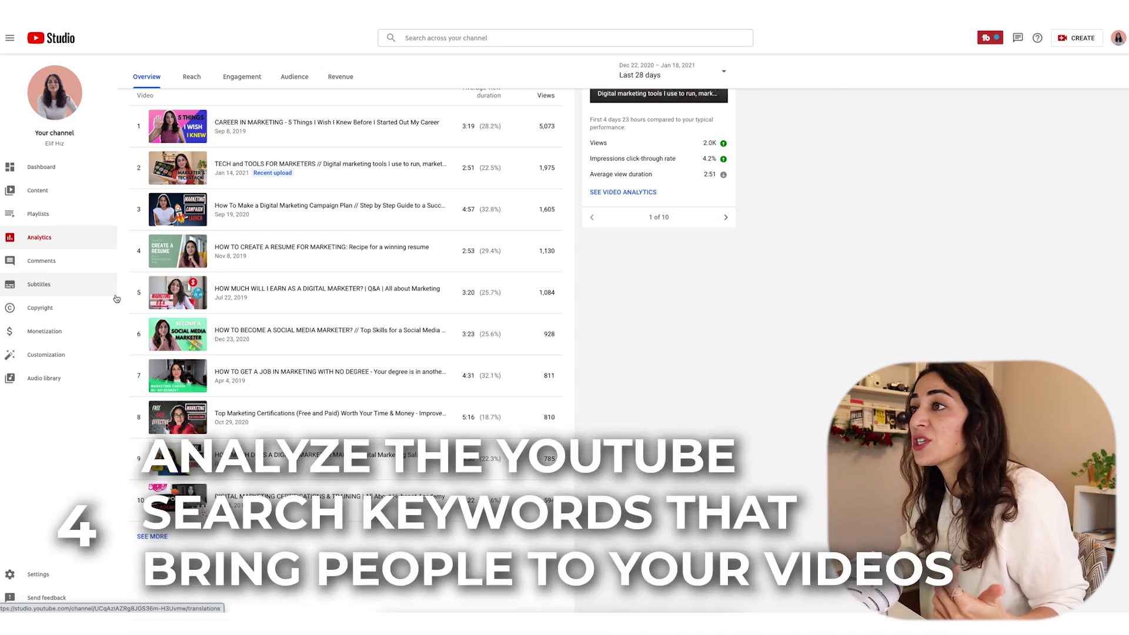
Open the channel's Reach report and review the traffic source types, including YouTube search and browse features
{"action": "scroll", "coordinate": [235, 259], "scroll_direction": "up", "scroll_amount": 4}
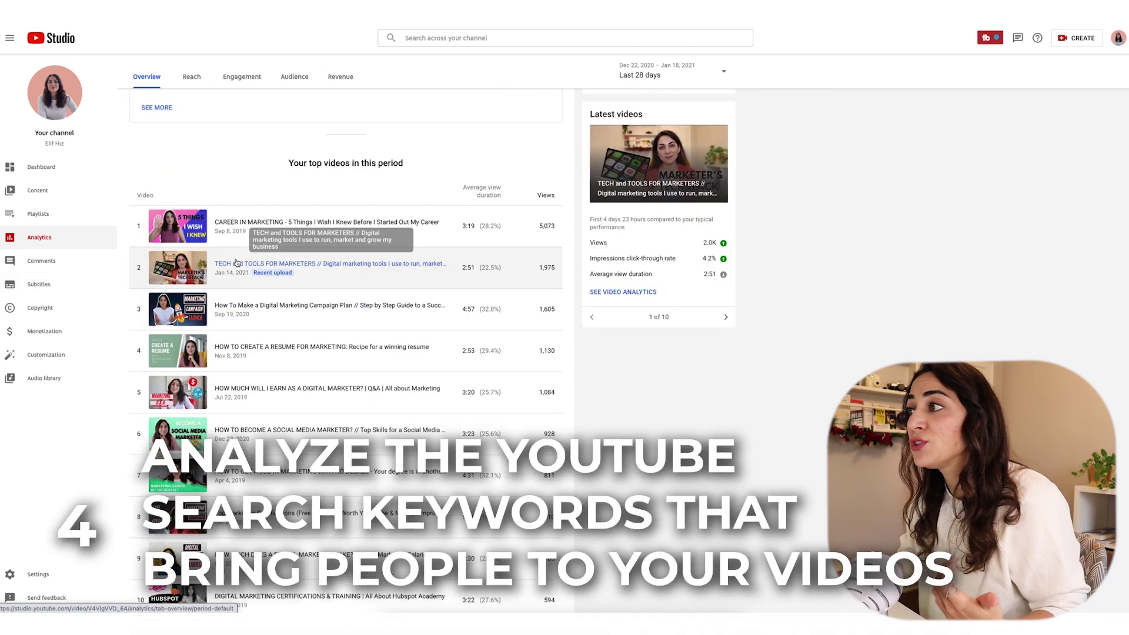
{"action": "scroll", "coordinate": [232, 265], "scroll_direction": "up", "scroll_amount": 1}
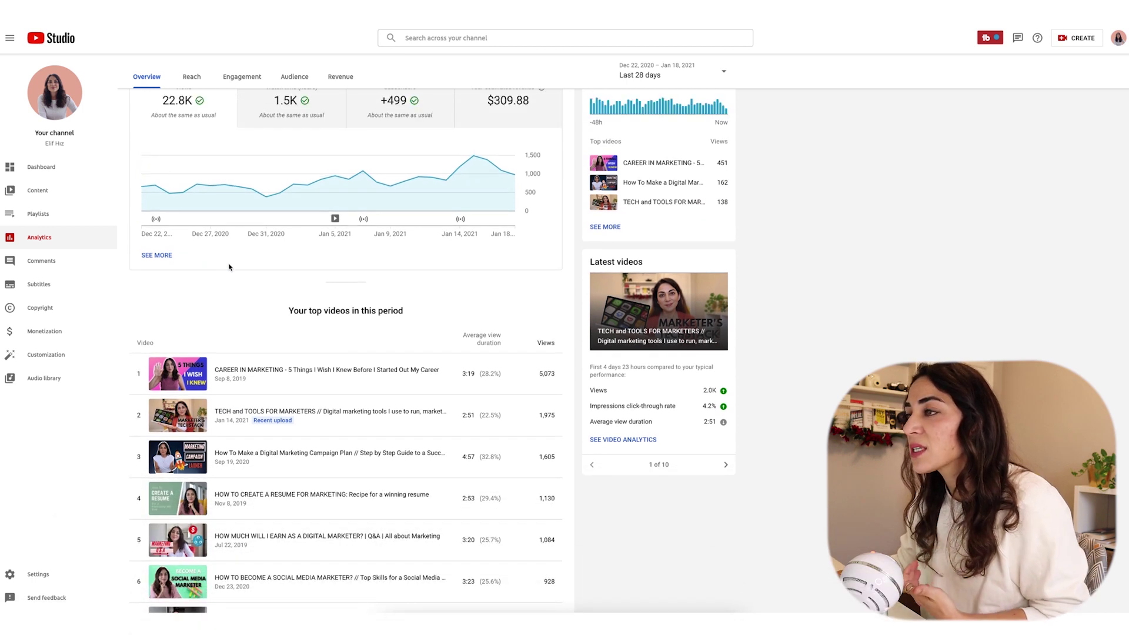
{"action": "scroll", "coordinate": [230, 268], "scroll_direction": "up", "scroll_amount": 2}
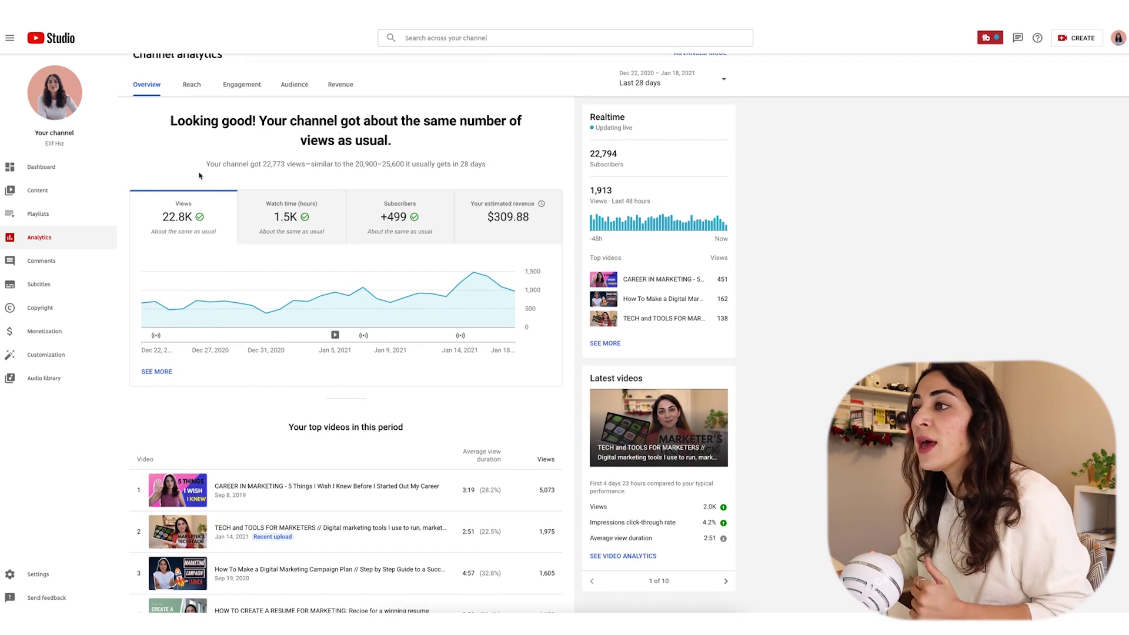
{"action": "scroll", "coordinate": [206, 178], "scroll_direction": "up", "scroll_amount": 1}
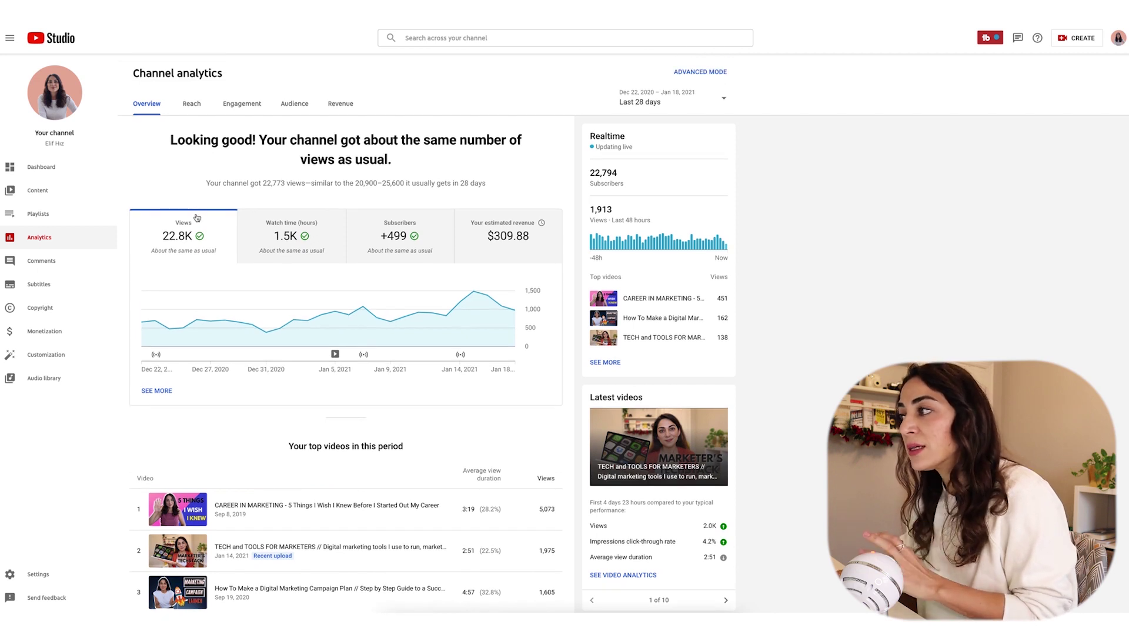
{"action": "left_click", "coordinate": [198, 107]}
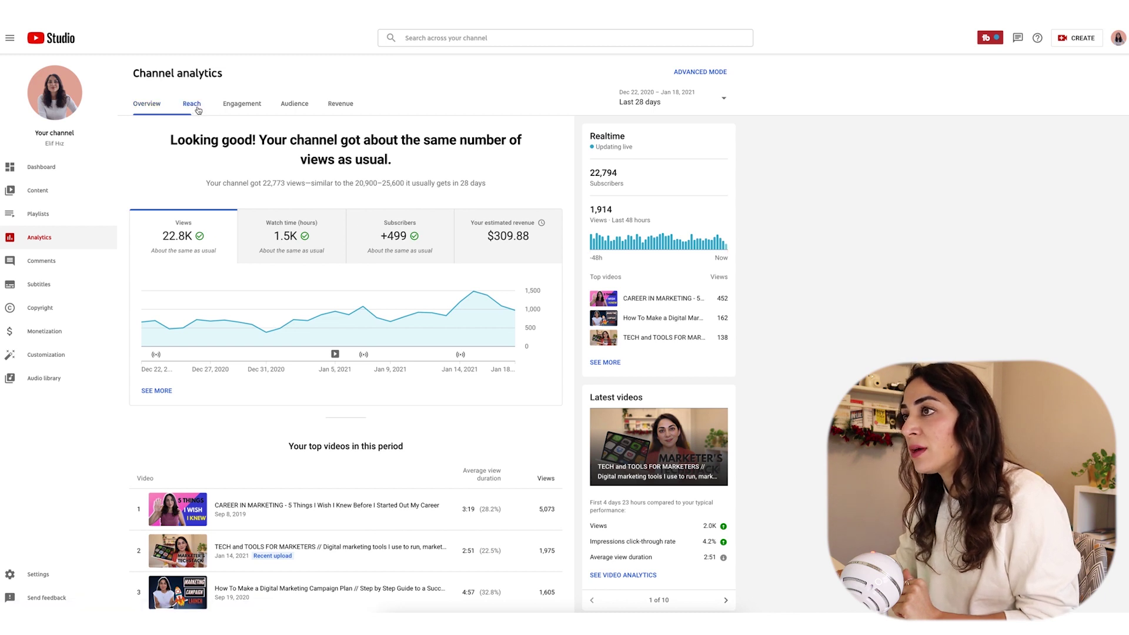
{"action": "scroll", "coordinate": [338, 247], "scroll_direction": "down", "scroll_amount": 2}
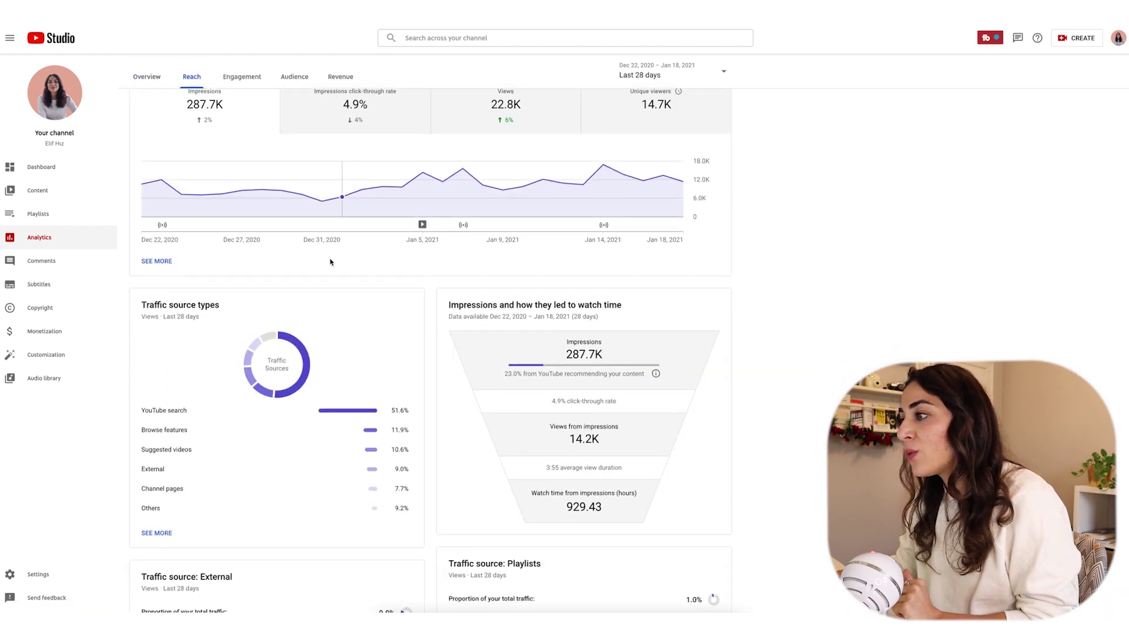
{"action": "scroll", "coordinate": [334, 259], "scroll_direction": "down", "scroll_amount": 2}
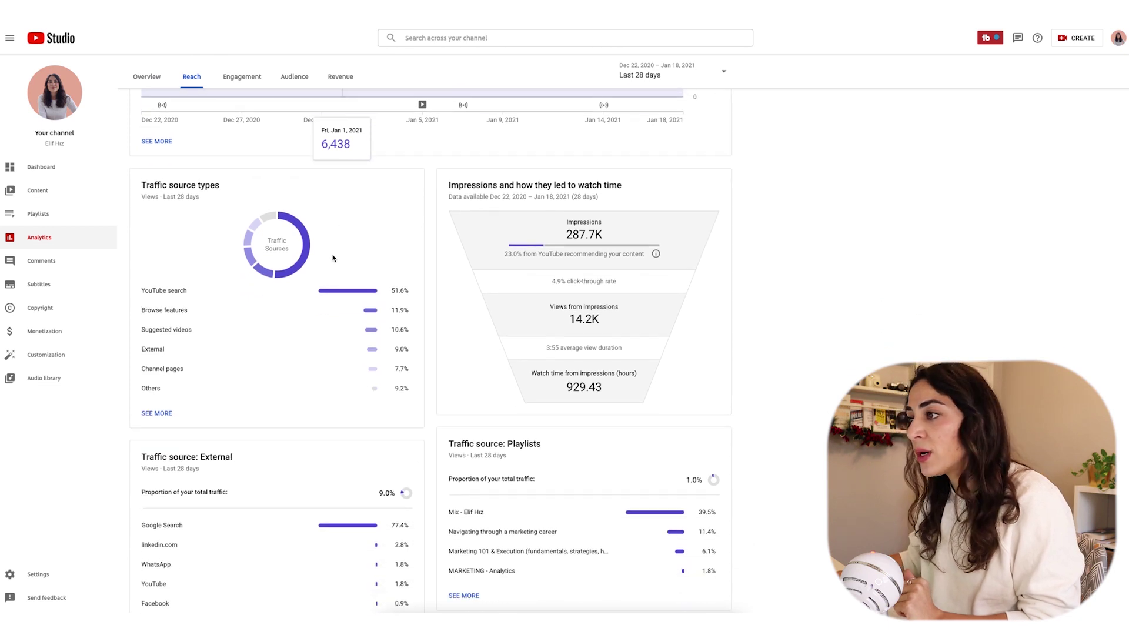
{"action": "mouse_move", "coordinate": [218, 292]}
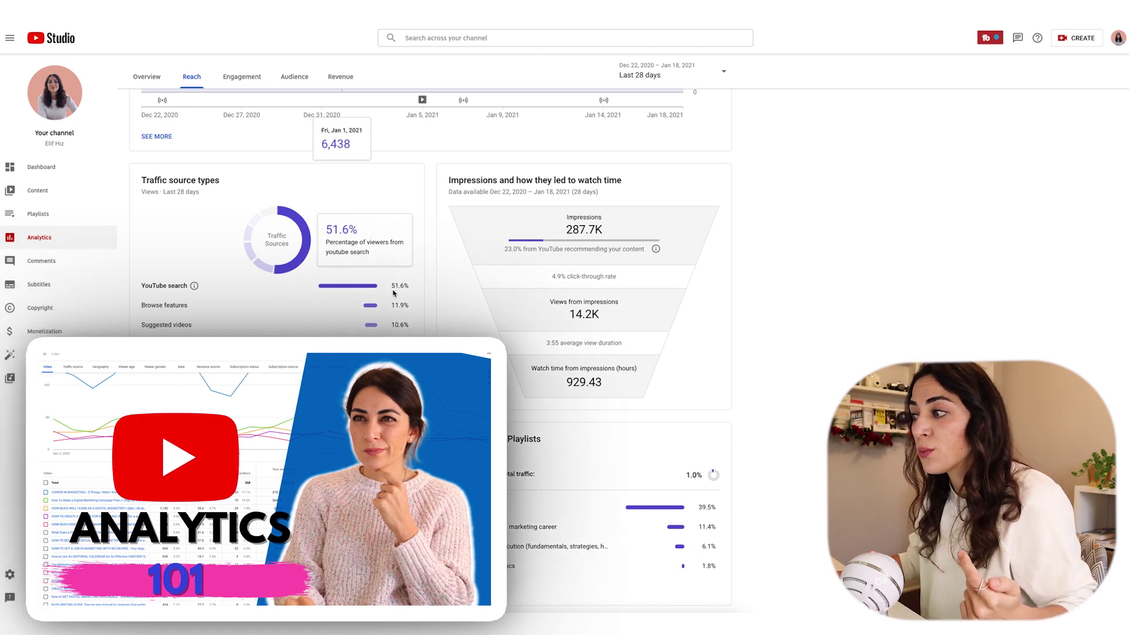
{"action": "mouse_move", "coordinate": [387, 302]}
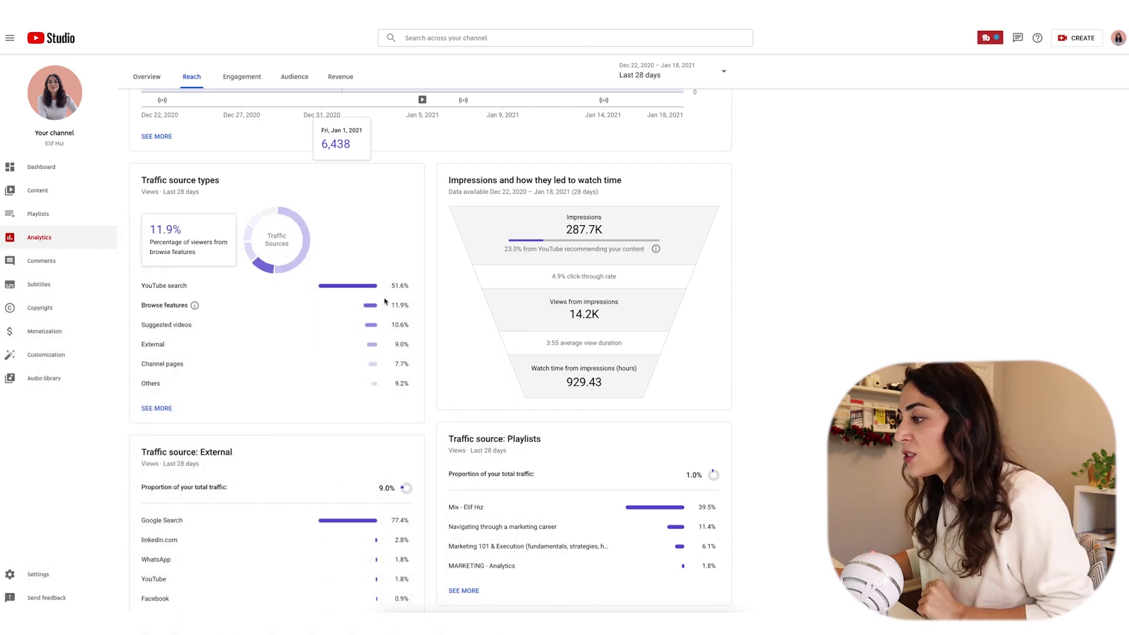
{"action": "scroll", "coordinate": [188, 259], "scroll_direction": "down", "scroll_amount": 1}
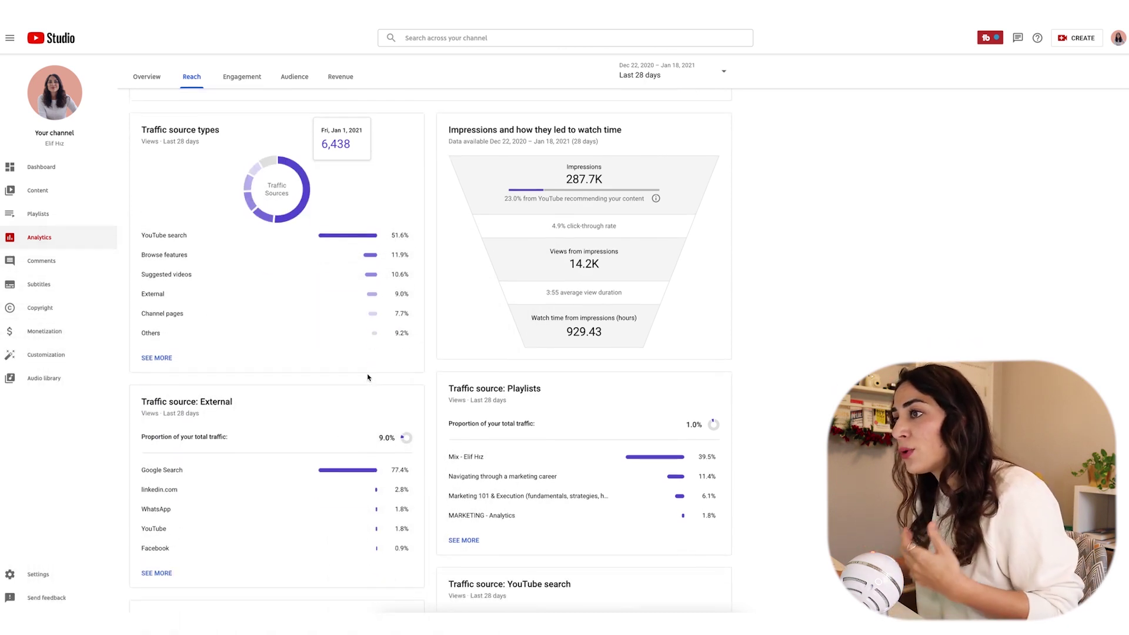
{"action": "mouse_move", "coordinate": [262, 237]}
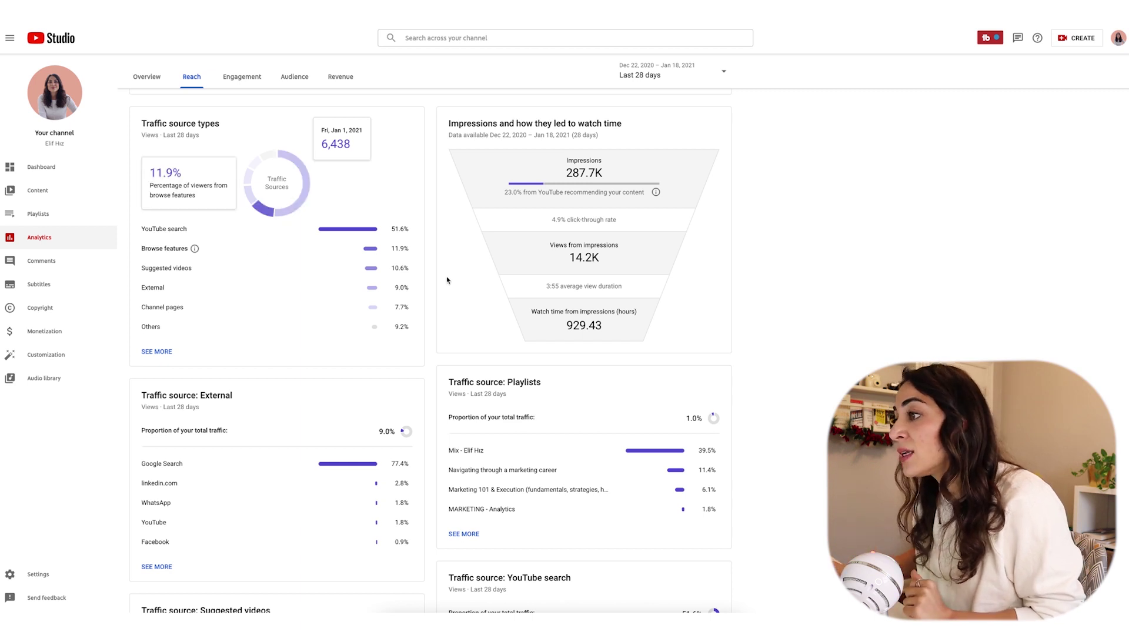
Open the full list of YouTube search terms that bring traffic to the channel
{"action": "scroll", "coordinate": [447, 281], "scroll_direction": "down", "scroll_amount": 2}
{"action": "scroll", "coordinate": [447, 281], "scroll_direction": "down", "scroll_amount": 3}
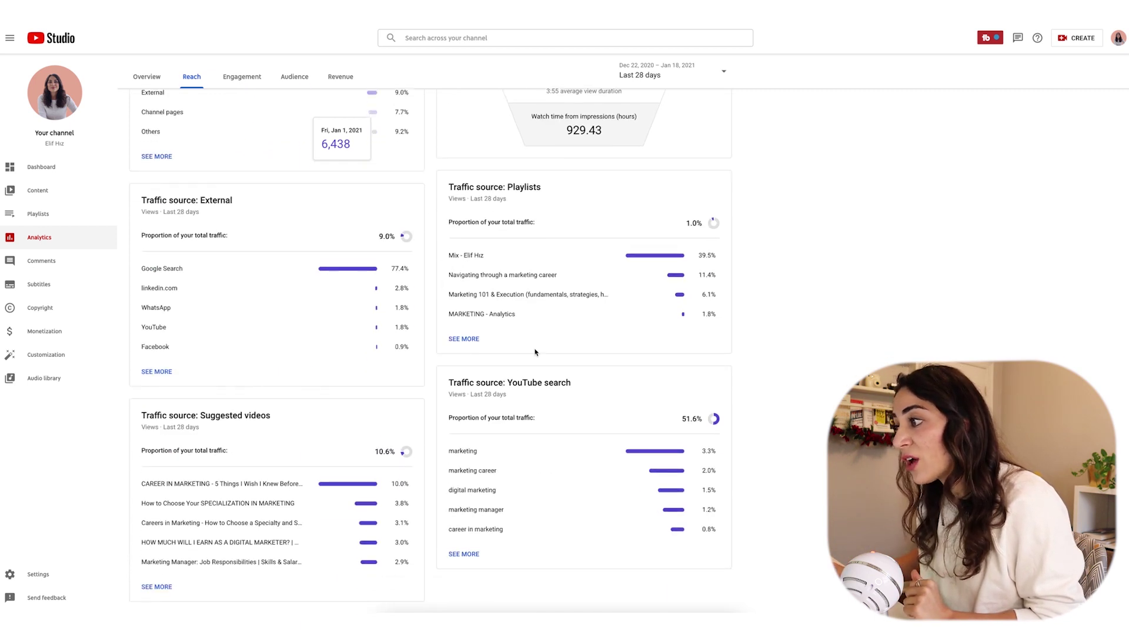
{"action": "left_click", "coordinate": [475, 560]}
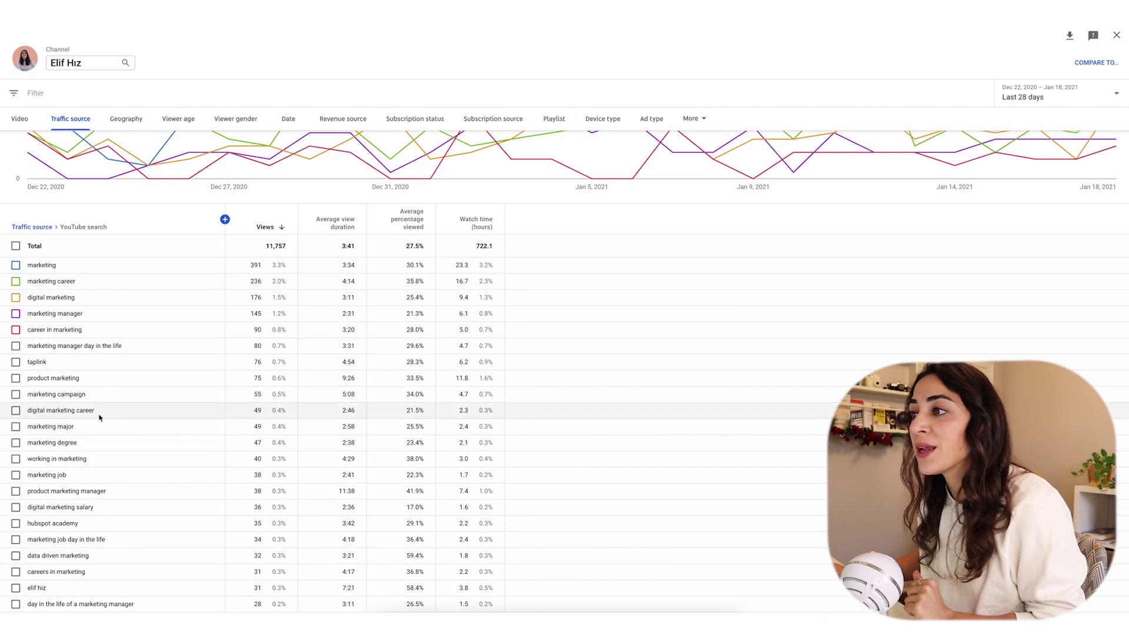
Look through the YouTube search terms for content ideas and highlight "marketing degree is it worth it"
{"action": "scroll", "coordinate": [102, 420], "scroll_direction": "down", "scroll_amount": 1}
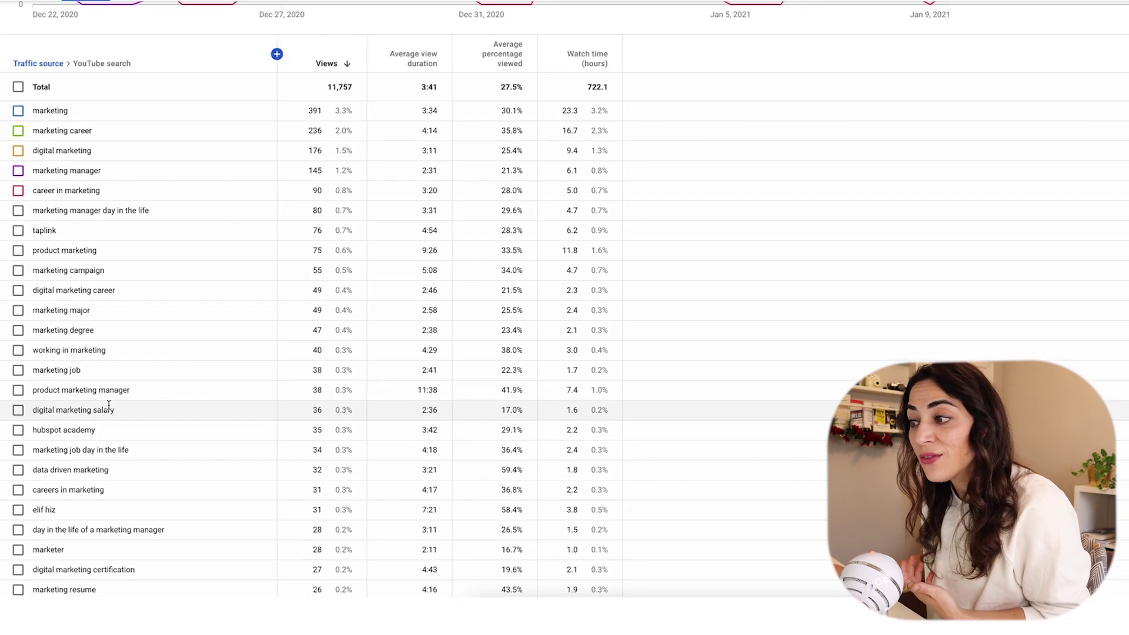
{"action": "scroll", "coordinate": [120, 569], "scroll_direction": "down", "scroll_amount": 1}
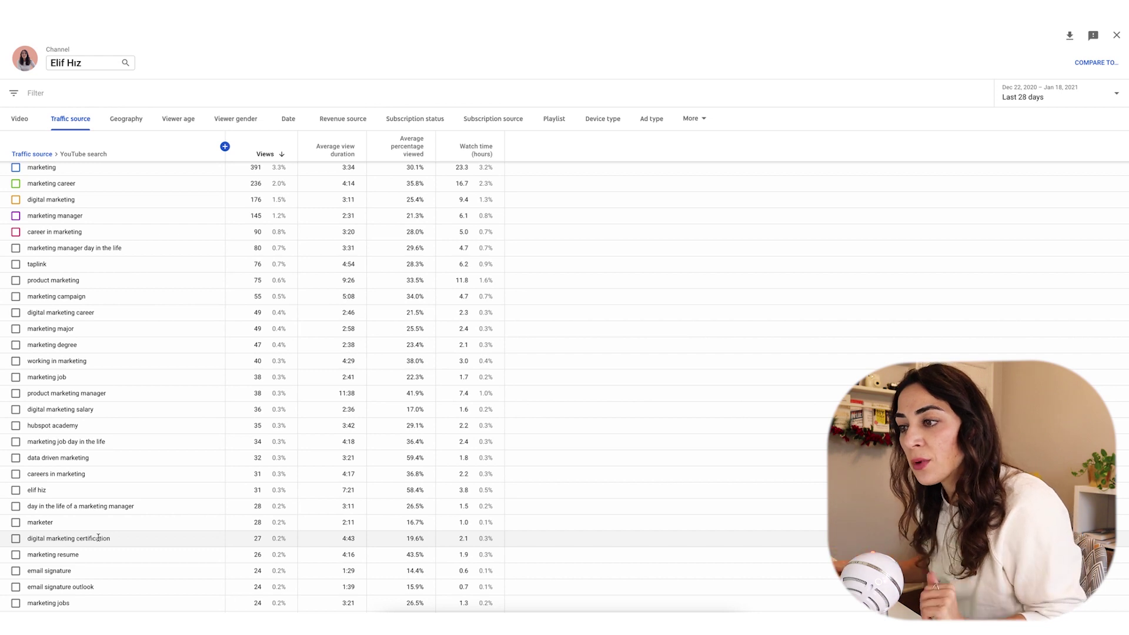
{"action": "scroll", "coordinate": [101, 536], "scroll_direction": "down", "scroll_amount": 1}
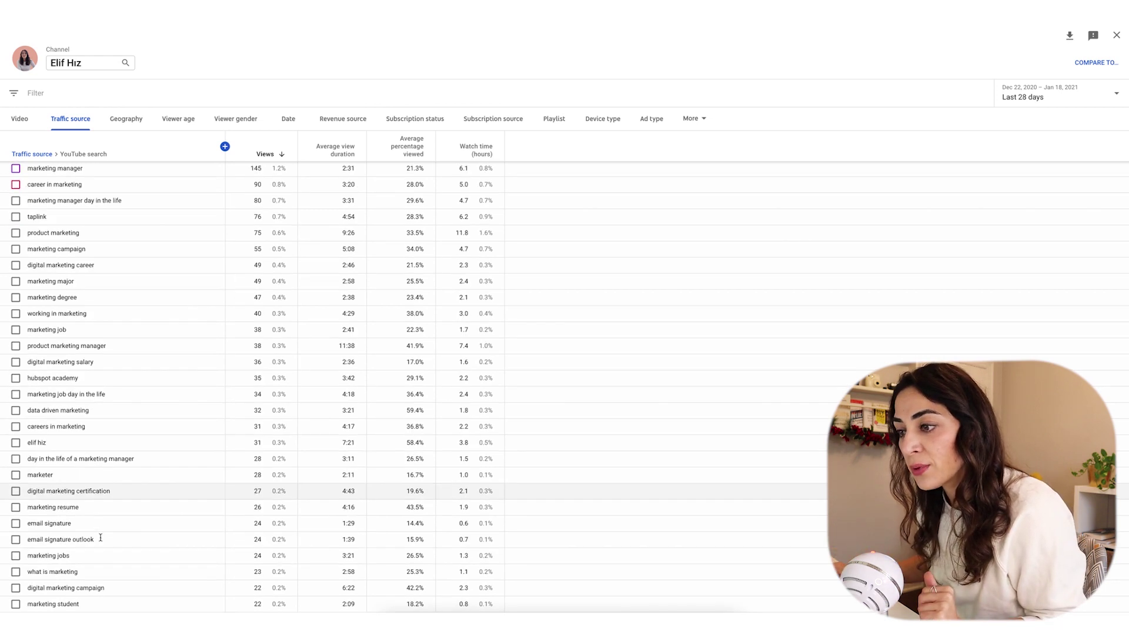
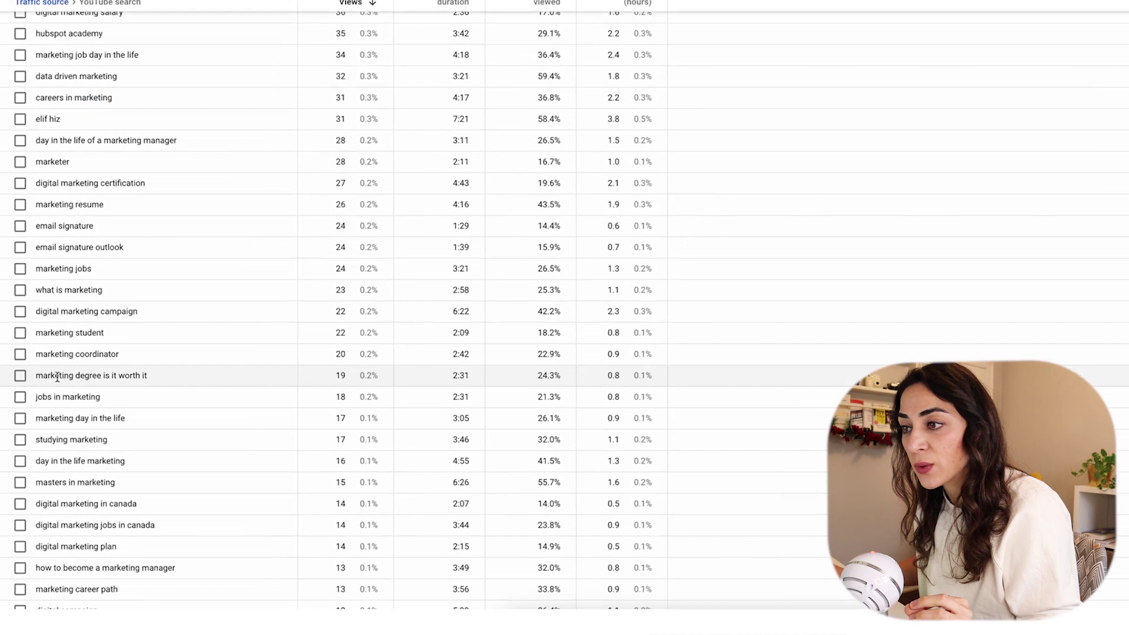
{"action": "triple_click", "coordinate": [145, 376]}
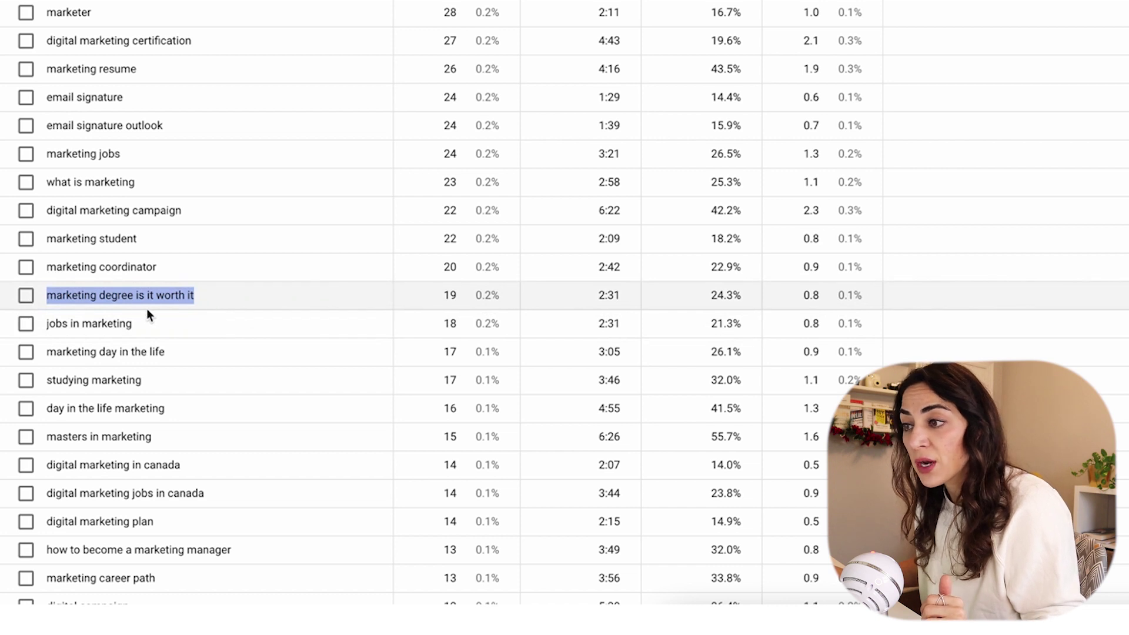
{"action": "left_click", "coordinate": [214, 303]}
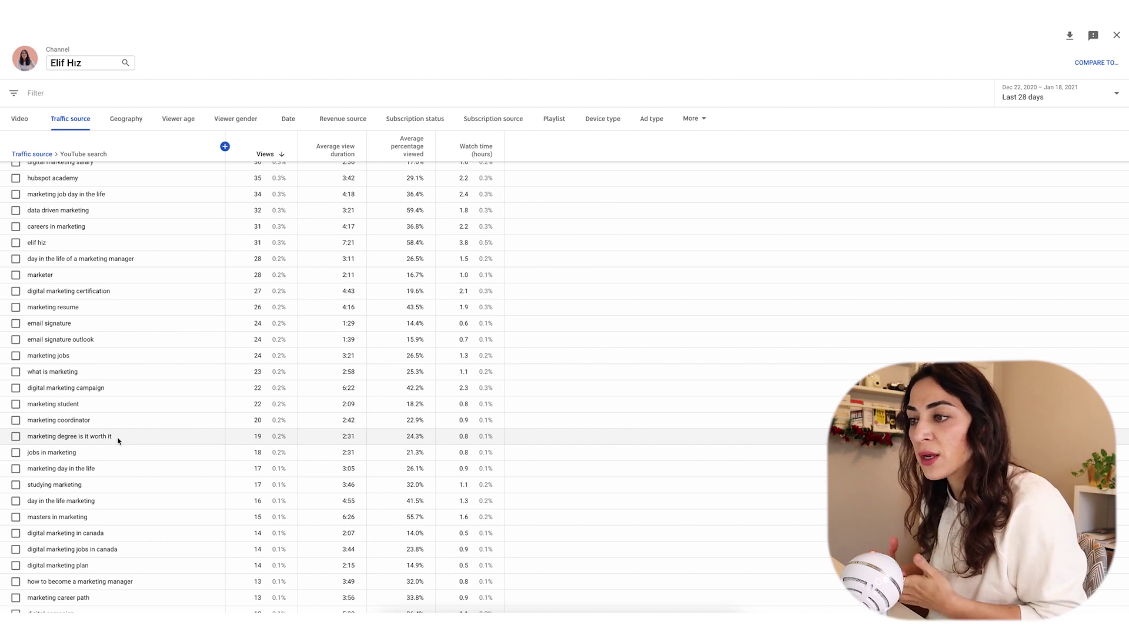
{"action": "triple_click", "coordinate": [119, 440]}
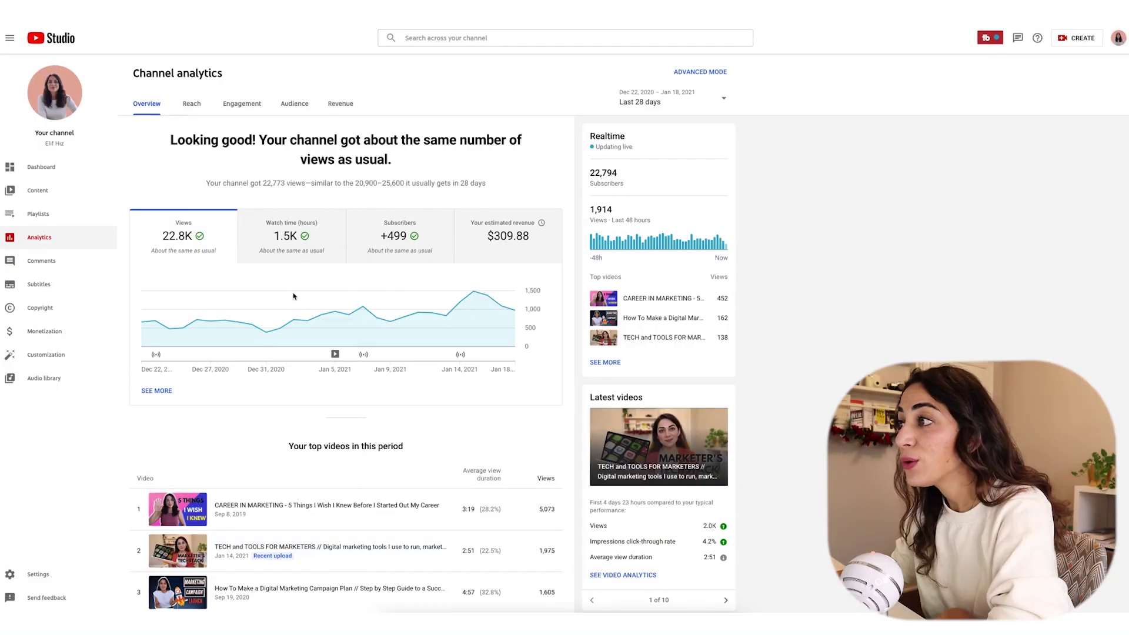
Review the channel's top videos for the last 28 days and open the full detailed video list
{"action": "mouse_move", "coordinate": [307, 312]}
{"action": "scroll", "coordinate": [307, 311], "scroll_direction": "down", "scroll_amount": 1}
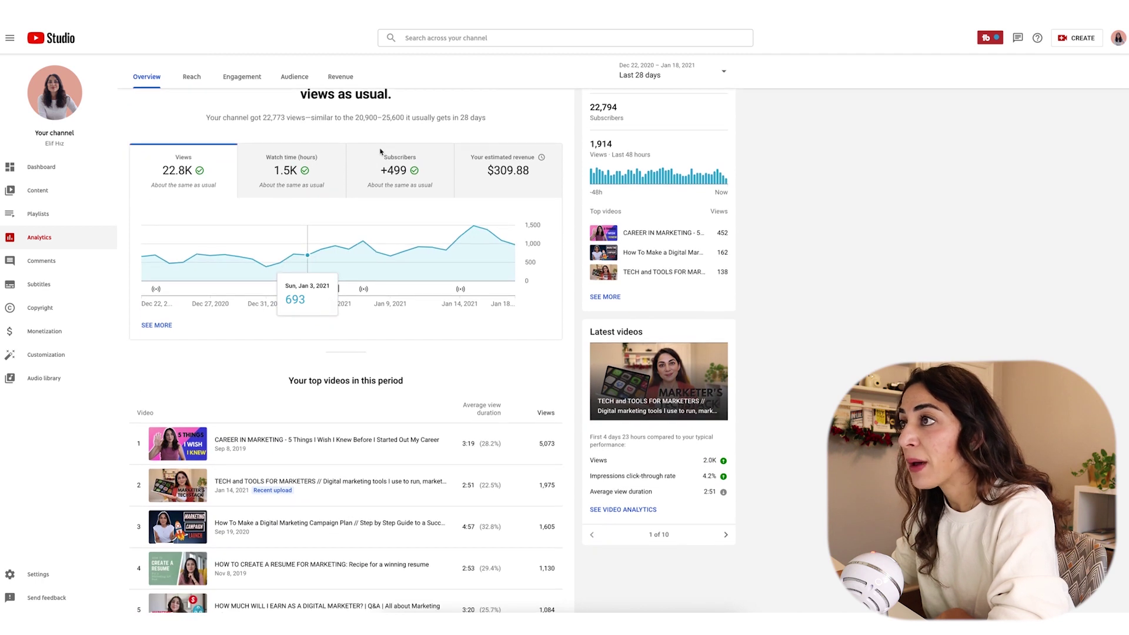
{"action": "mouse_move", "coordinate": [382, 328]}
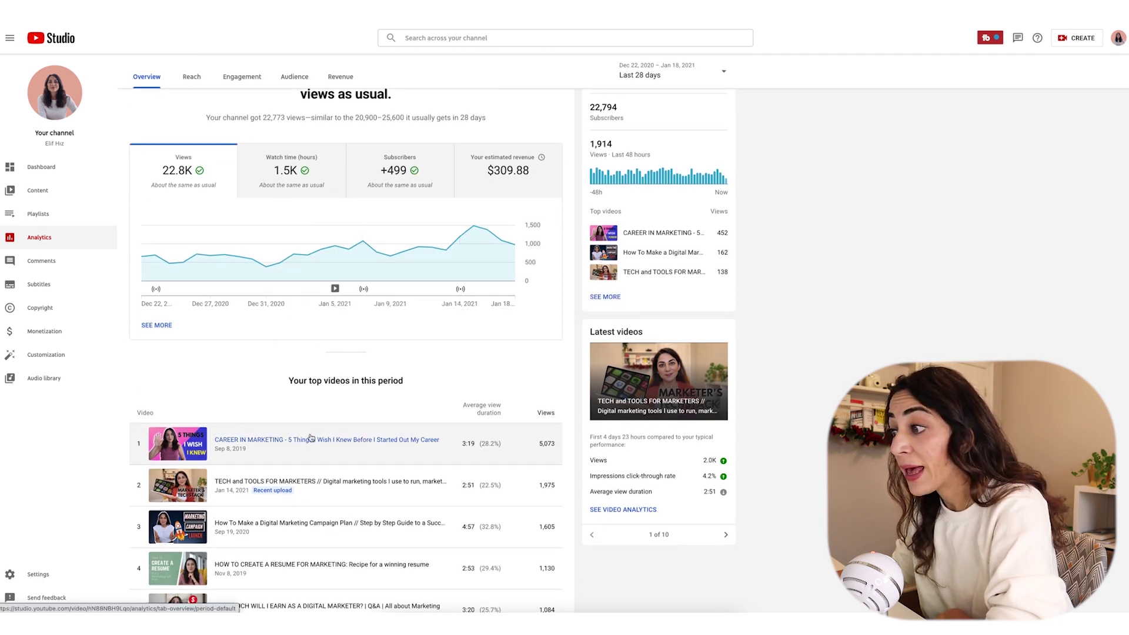
{"action": "scroll", "coordinate": [311, 438], "scroll_direction": "down", "scroll_amount": 1}
{"action": "scroll", "coordinate": [317, 447], "scroll_direction": "down", "scroll_amount": 2}
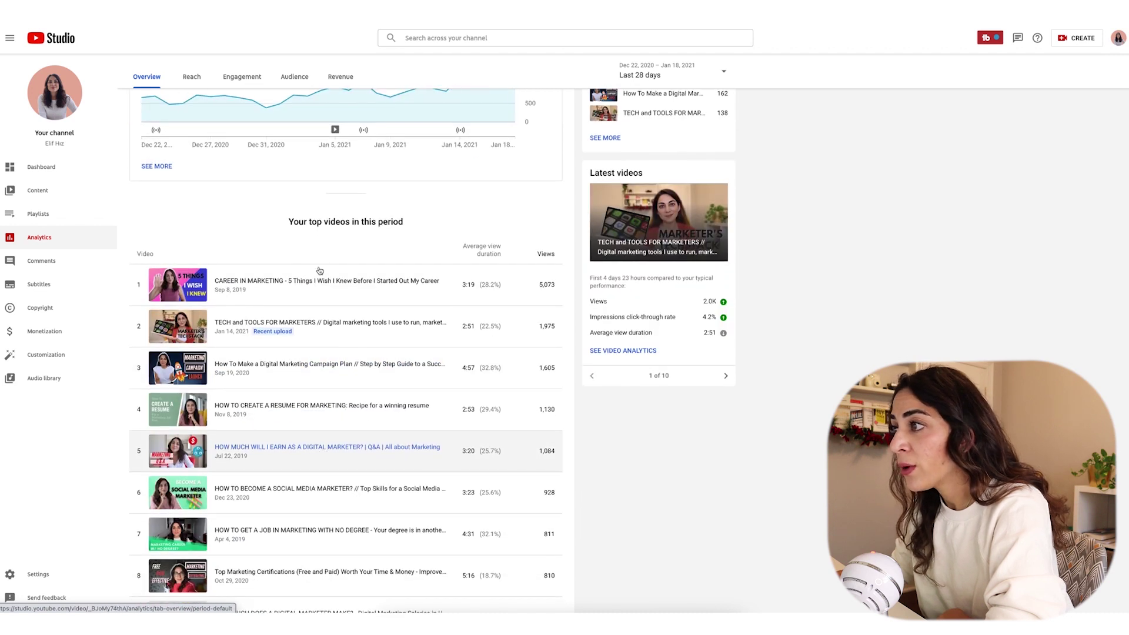
{"action": "scroll", "coordinate": [363, 305], "scroll_direction": "down", "scroll_amount": 1}
{"action": "scroll", "coordinate": [363, 305], "scroll_direction": "down", "scroll_amount": 2}
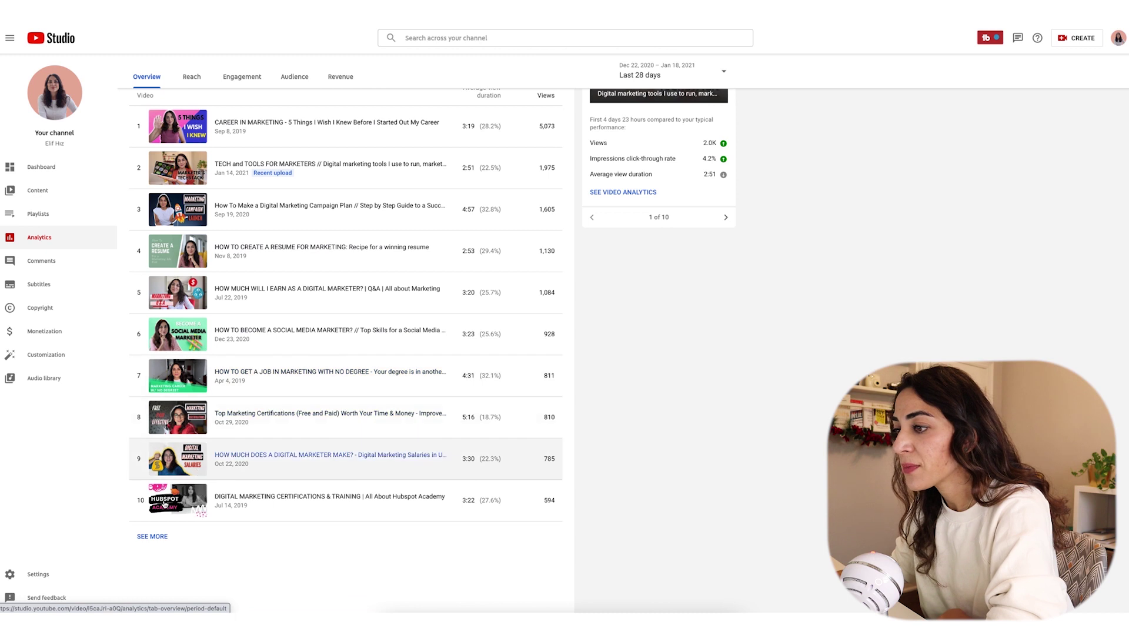
{"action": "left_click", "coordinate": [152, 537]}
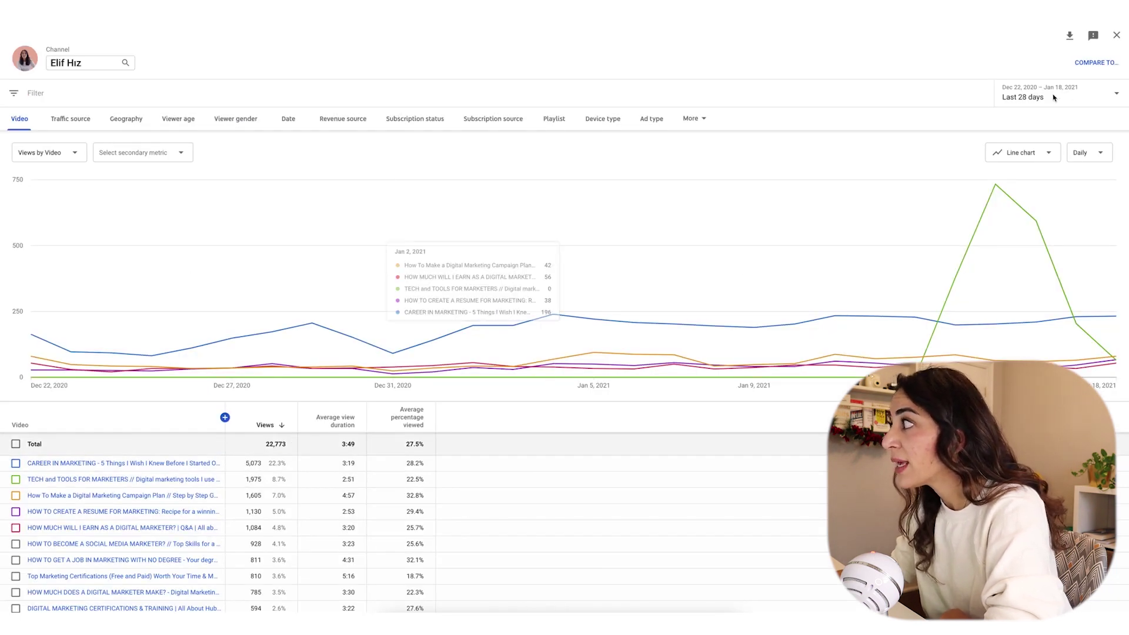
Set the video report's period to the last 90 days and review each video's views, average view duration and average percentage viewed
{"action": "left_click", "coordinate": [1116, 94]}
{"action": "left_click", "coordinate": [1008, 119]}
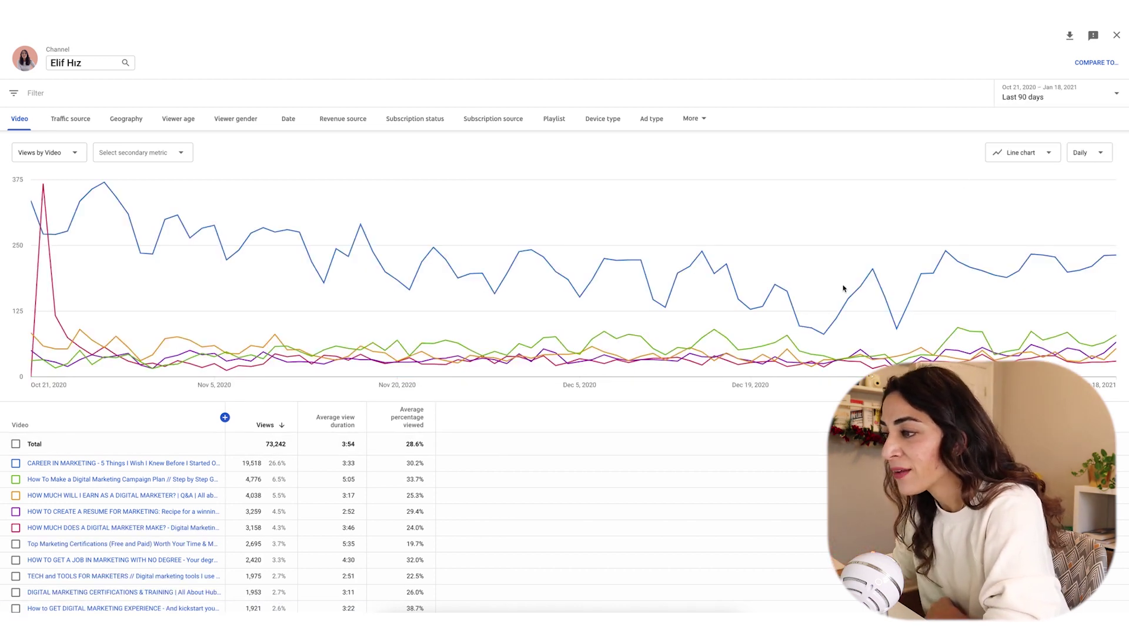
{"action": "scroll", "coordinate": [266, 525], "scroll_direction": "down", "scroll_amount": 3}
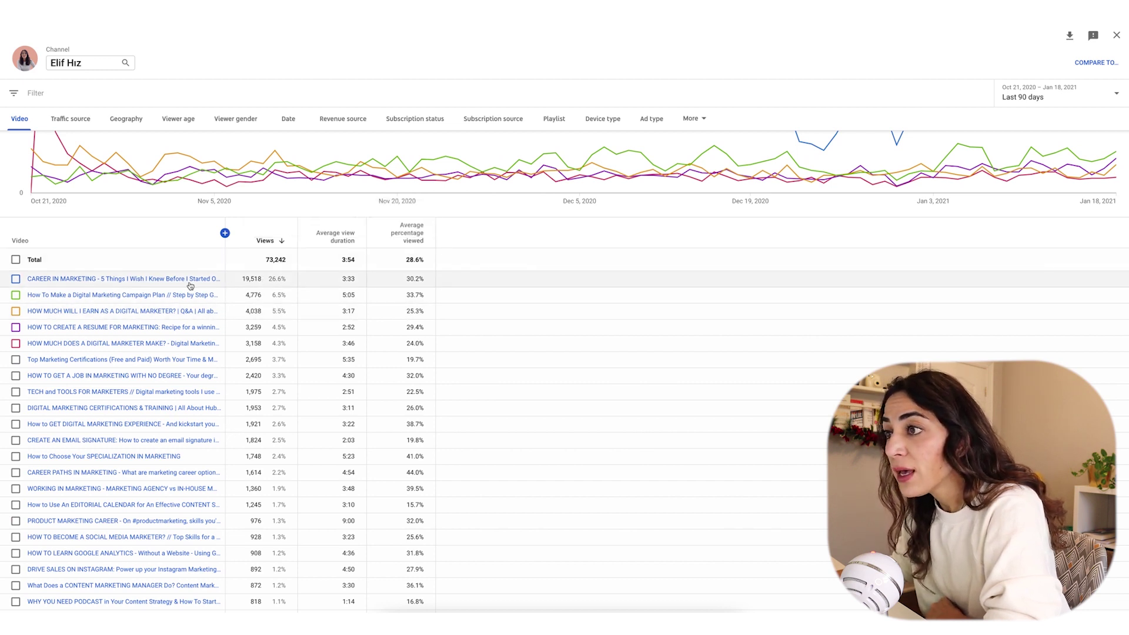
{"action": "mouse_move", "coordinate": [180, 281]}
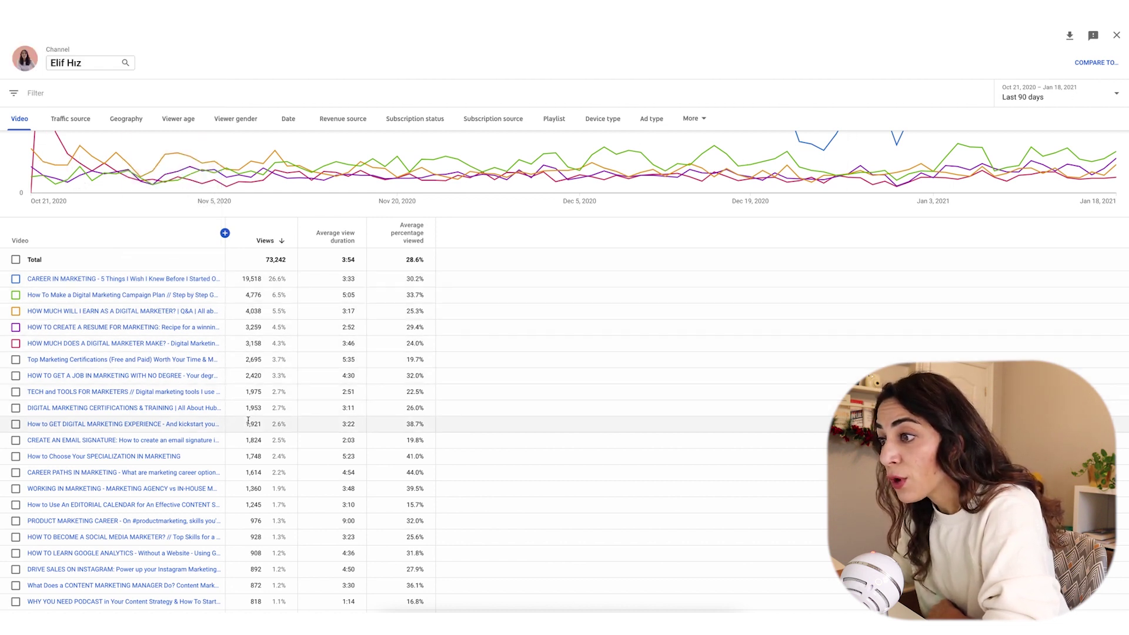
{"action": "mouse_move", "coordinate": [185, 322]}
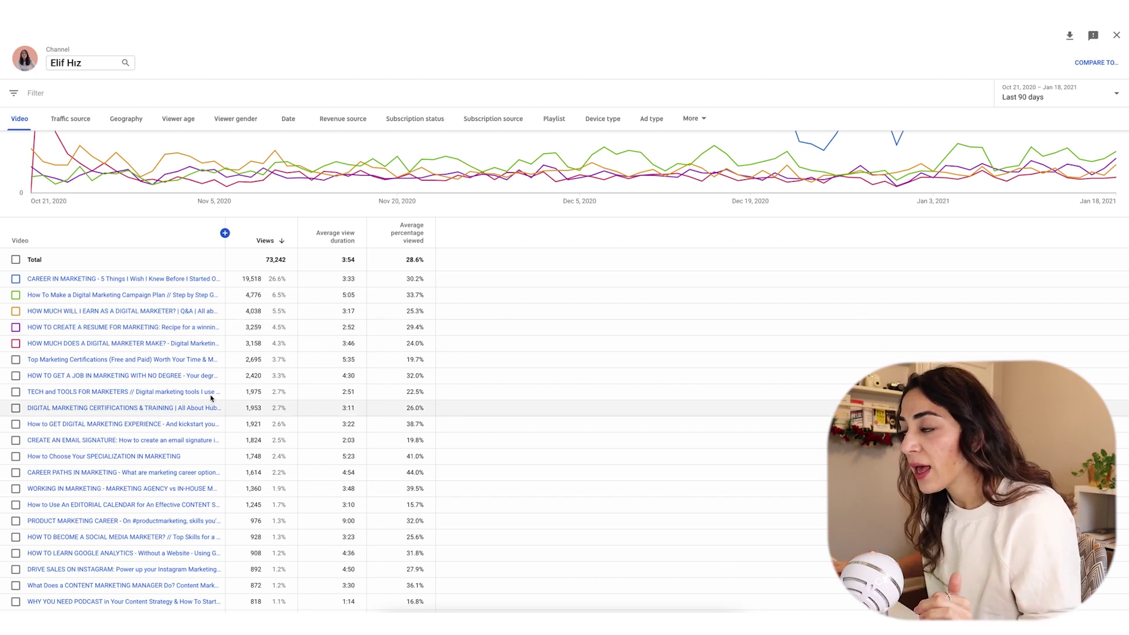
{"action": "mouse_move", "coordinate": [214, 391]}
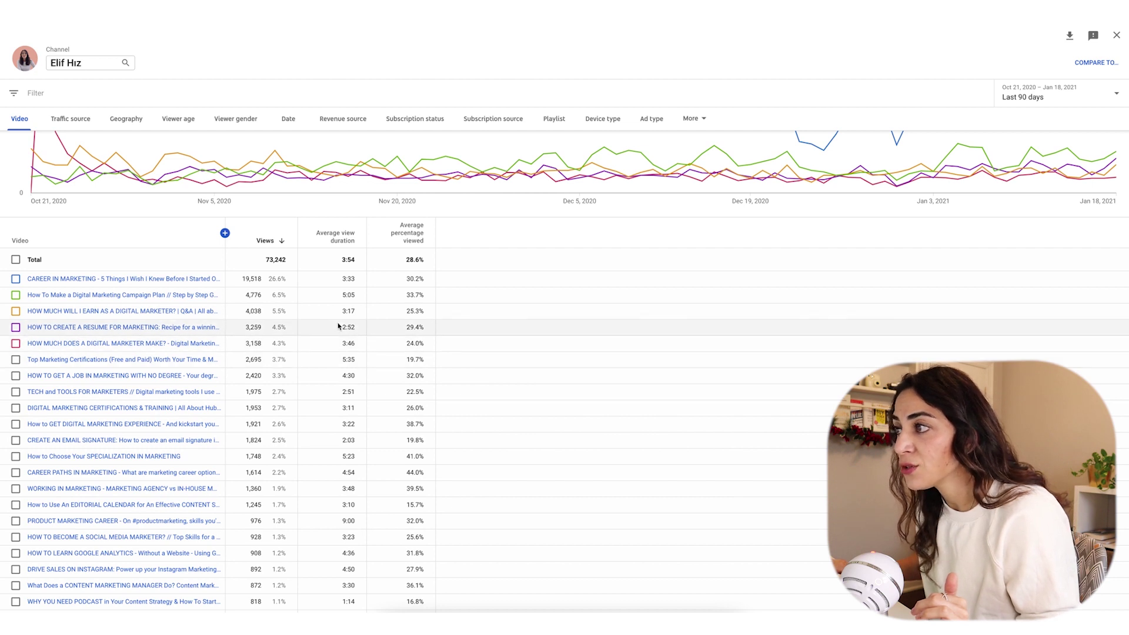
{"action": "scroll", "coordinate": [338, 326], "scroll_direction": "down", "scroll_amount": 1}
{"action": "scroll", "coordinate": [338, 326], "scroll_direction": "down", "scroll_amount": 1}
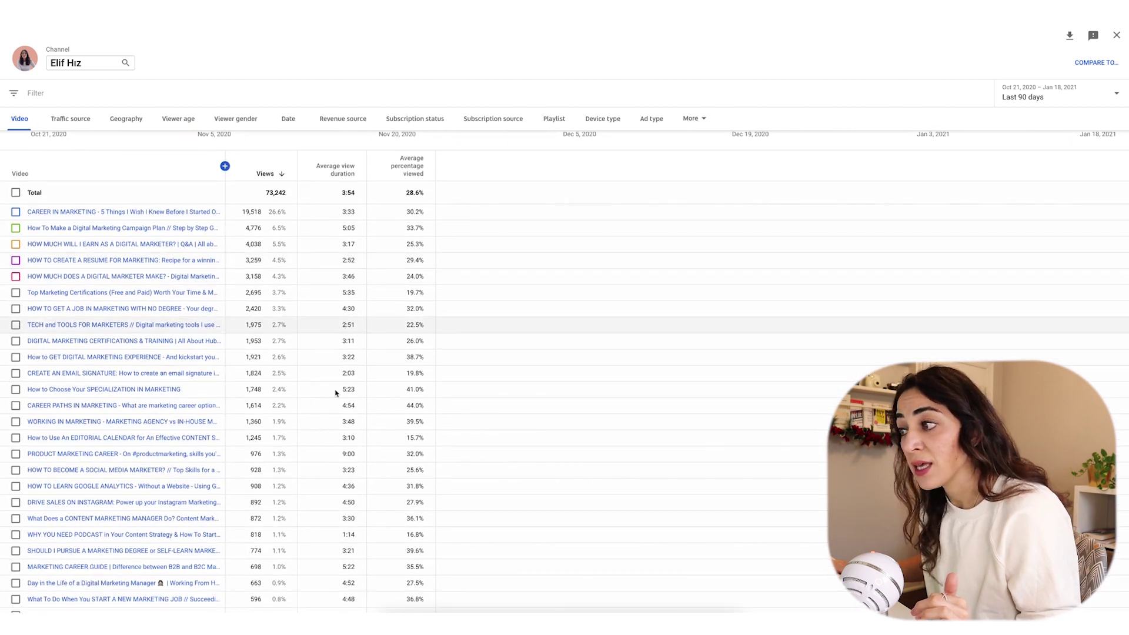
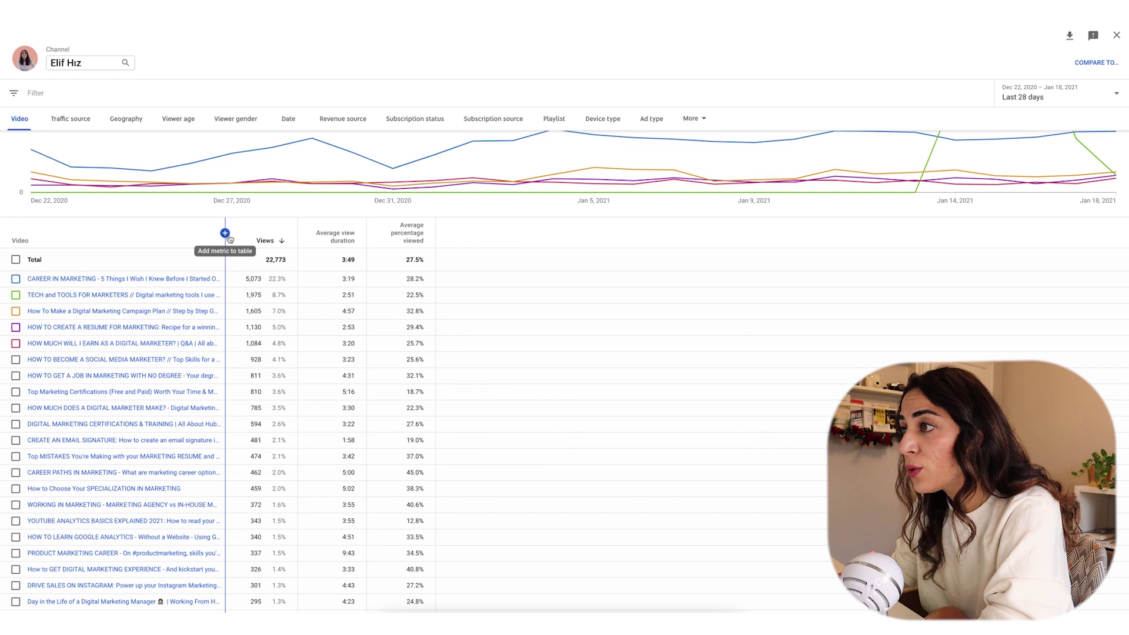
Add the Likes (vs. dislikes) and Subscribers lost metrics to the video table, covering the last 90 days
{"action": "left_click", "coordinate": [226, 235]}
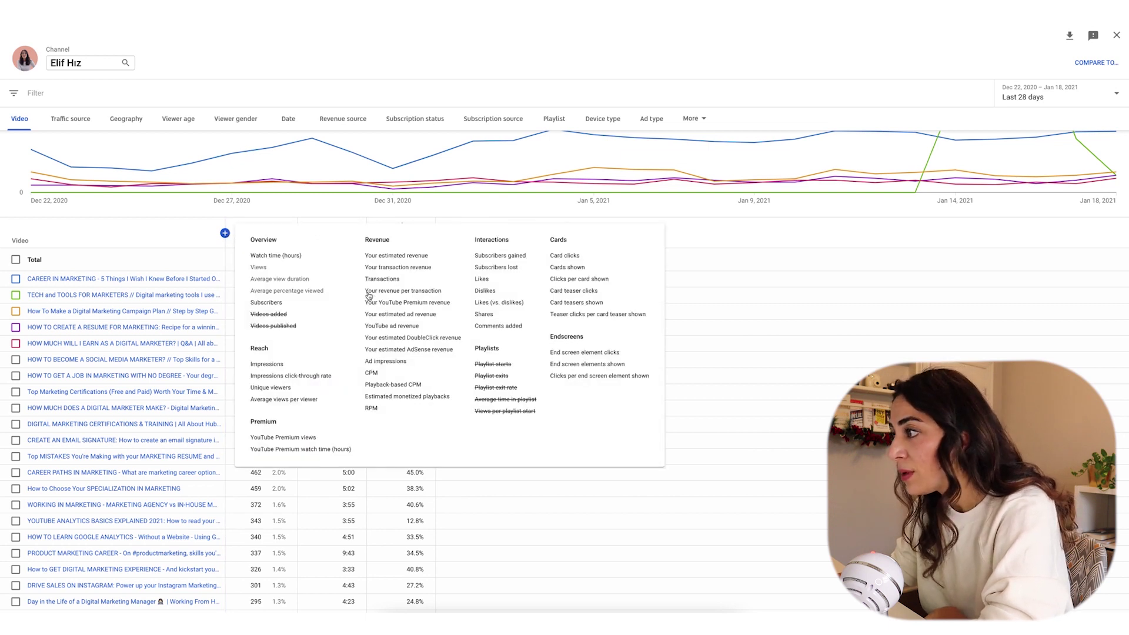
{"action": "left_click", "coordinate": [496, 304]}
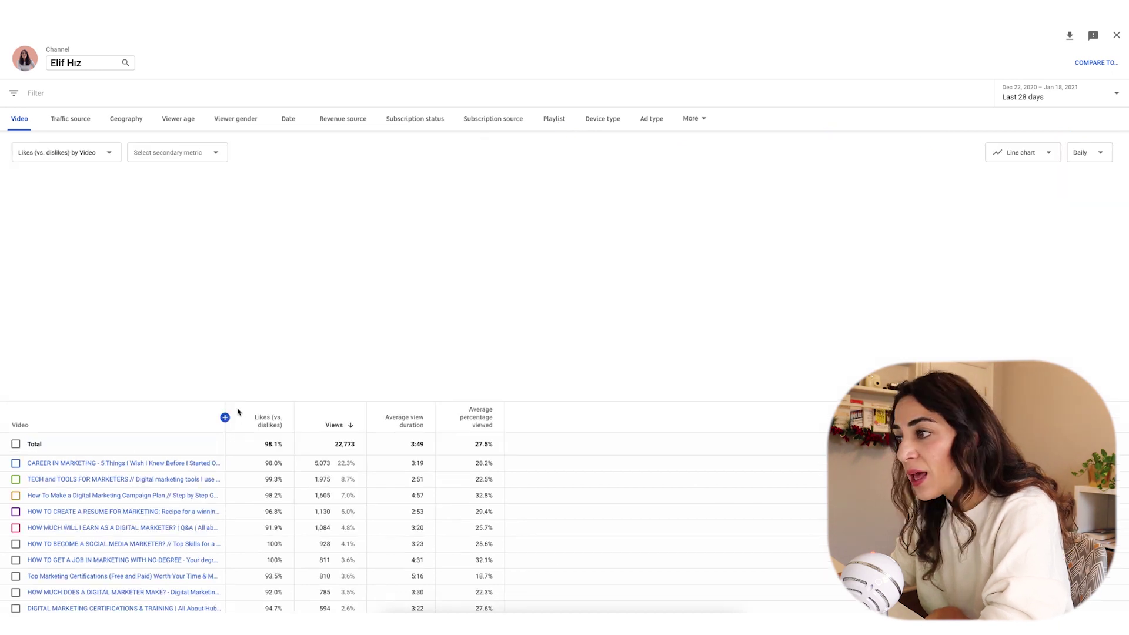
{"action": "left_click", "coordinate": [225, 418]}
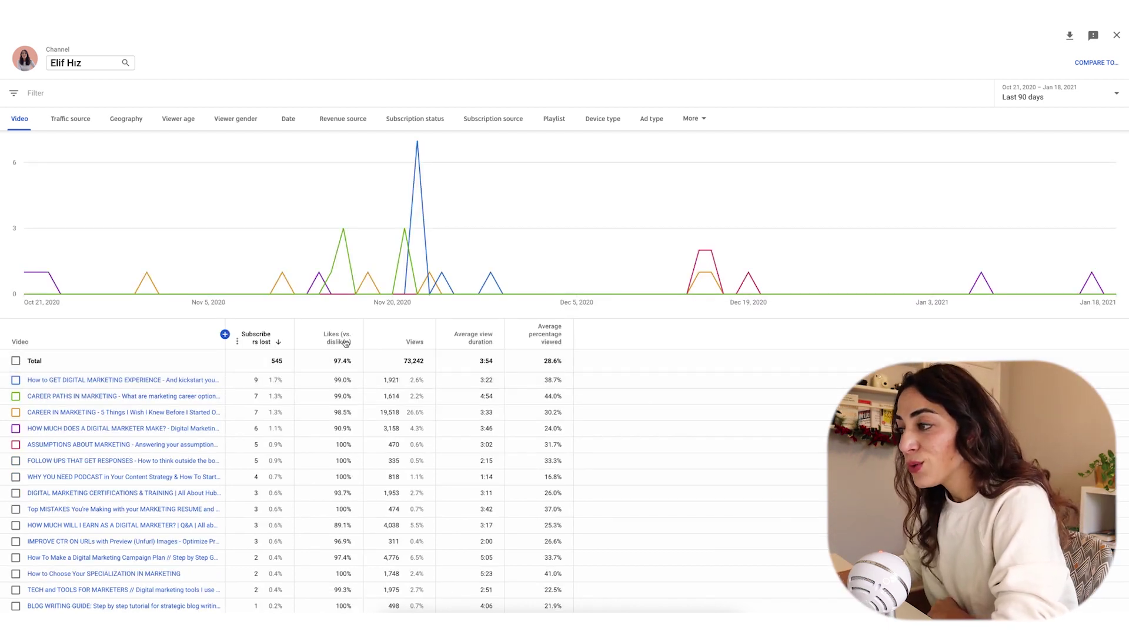
Compare subscribers lost with likes versus dislikes per video, checking the "HOW MUCH WILL I EARN" and "IMPROVE CTR ON URLs" videos
{"action": "scroll", "coordinate": [329, 388], "scroll_direction": "down", "scroll_amount": 2}
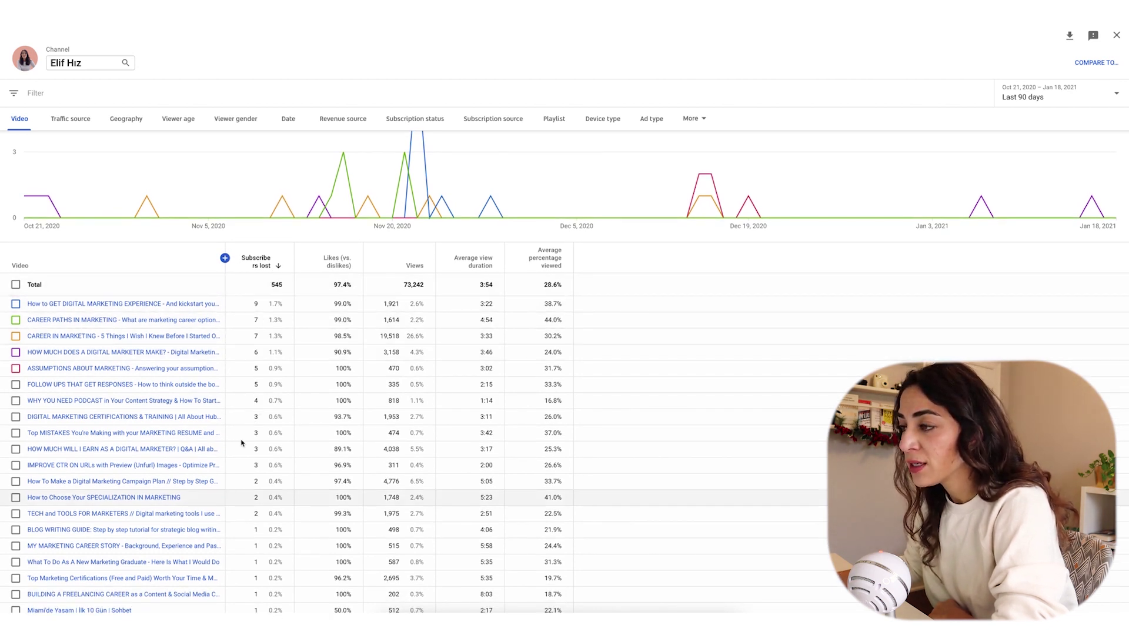
{"action": "mouse_move", "coordinate": [332, 263]}
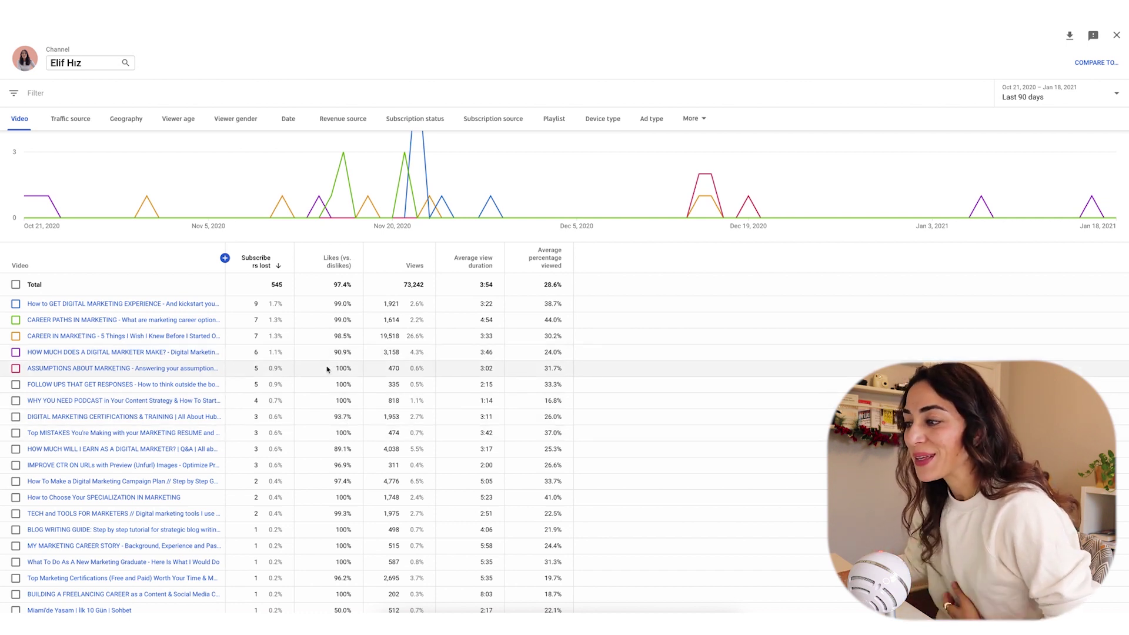
{"action": "scroll", "coordinate": [328, 368], "scroll_direction": "down", "scroll_amount": 1}
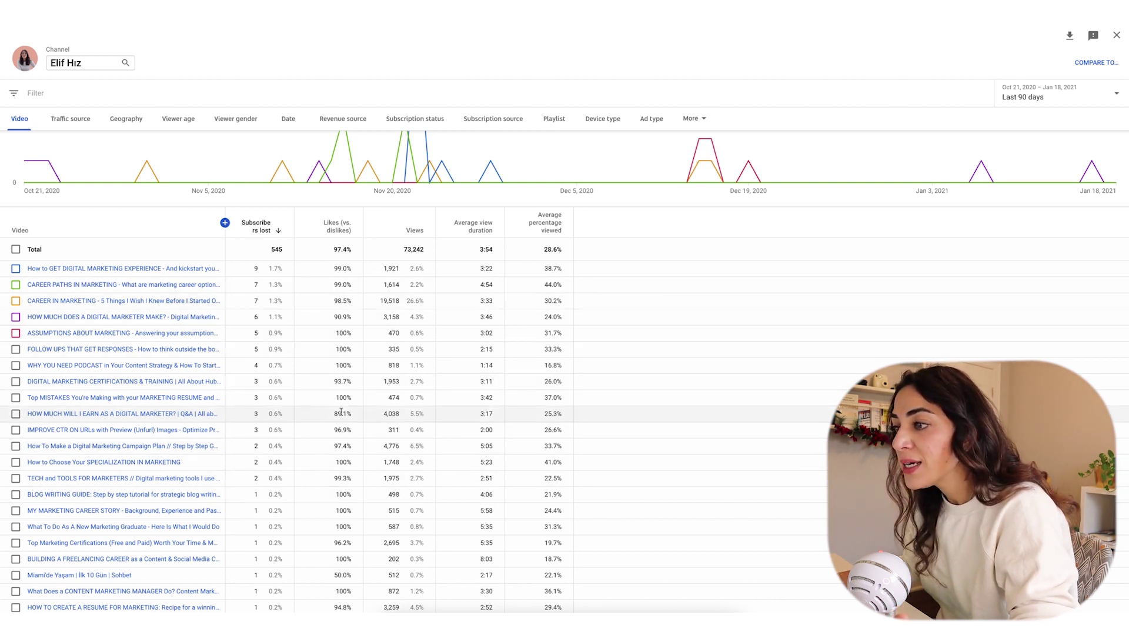
{"action": "mouse_move", "coordinate": [186, 418]}
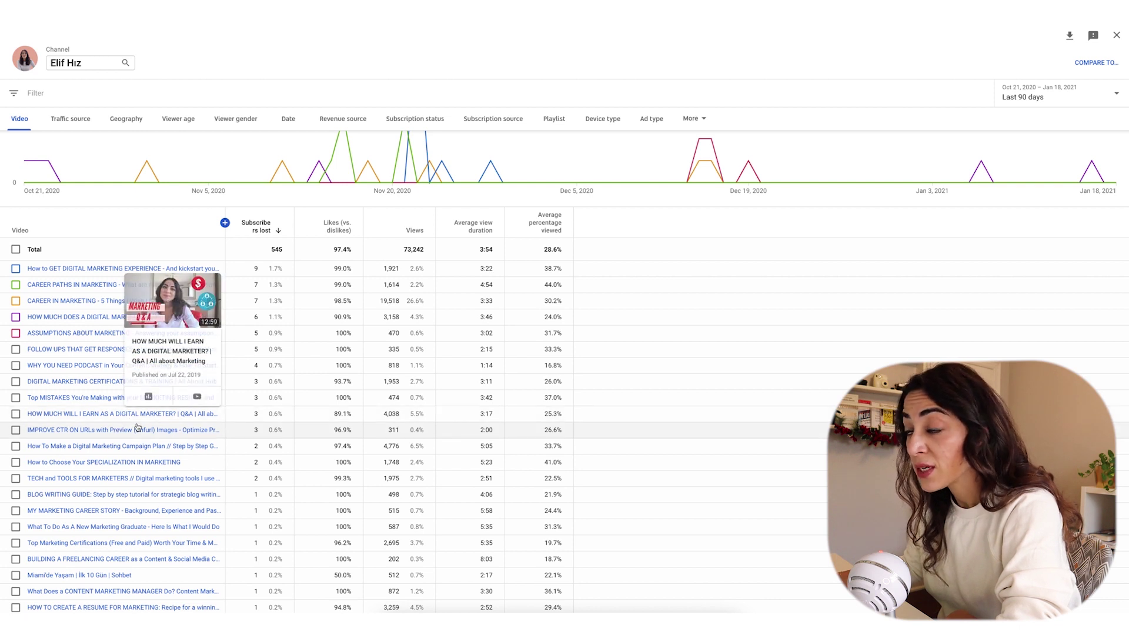
{"action": "mouse_move", "coordinate": [117, 429]}
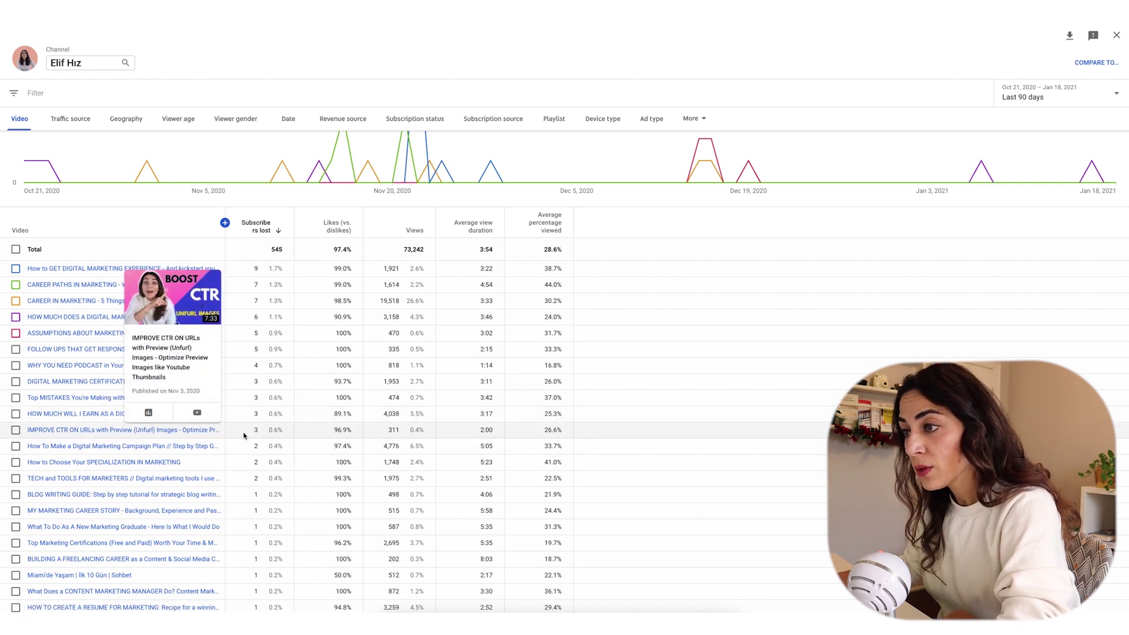